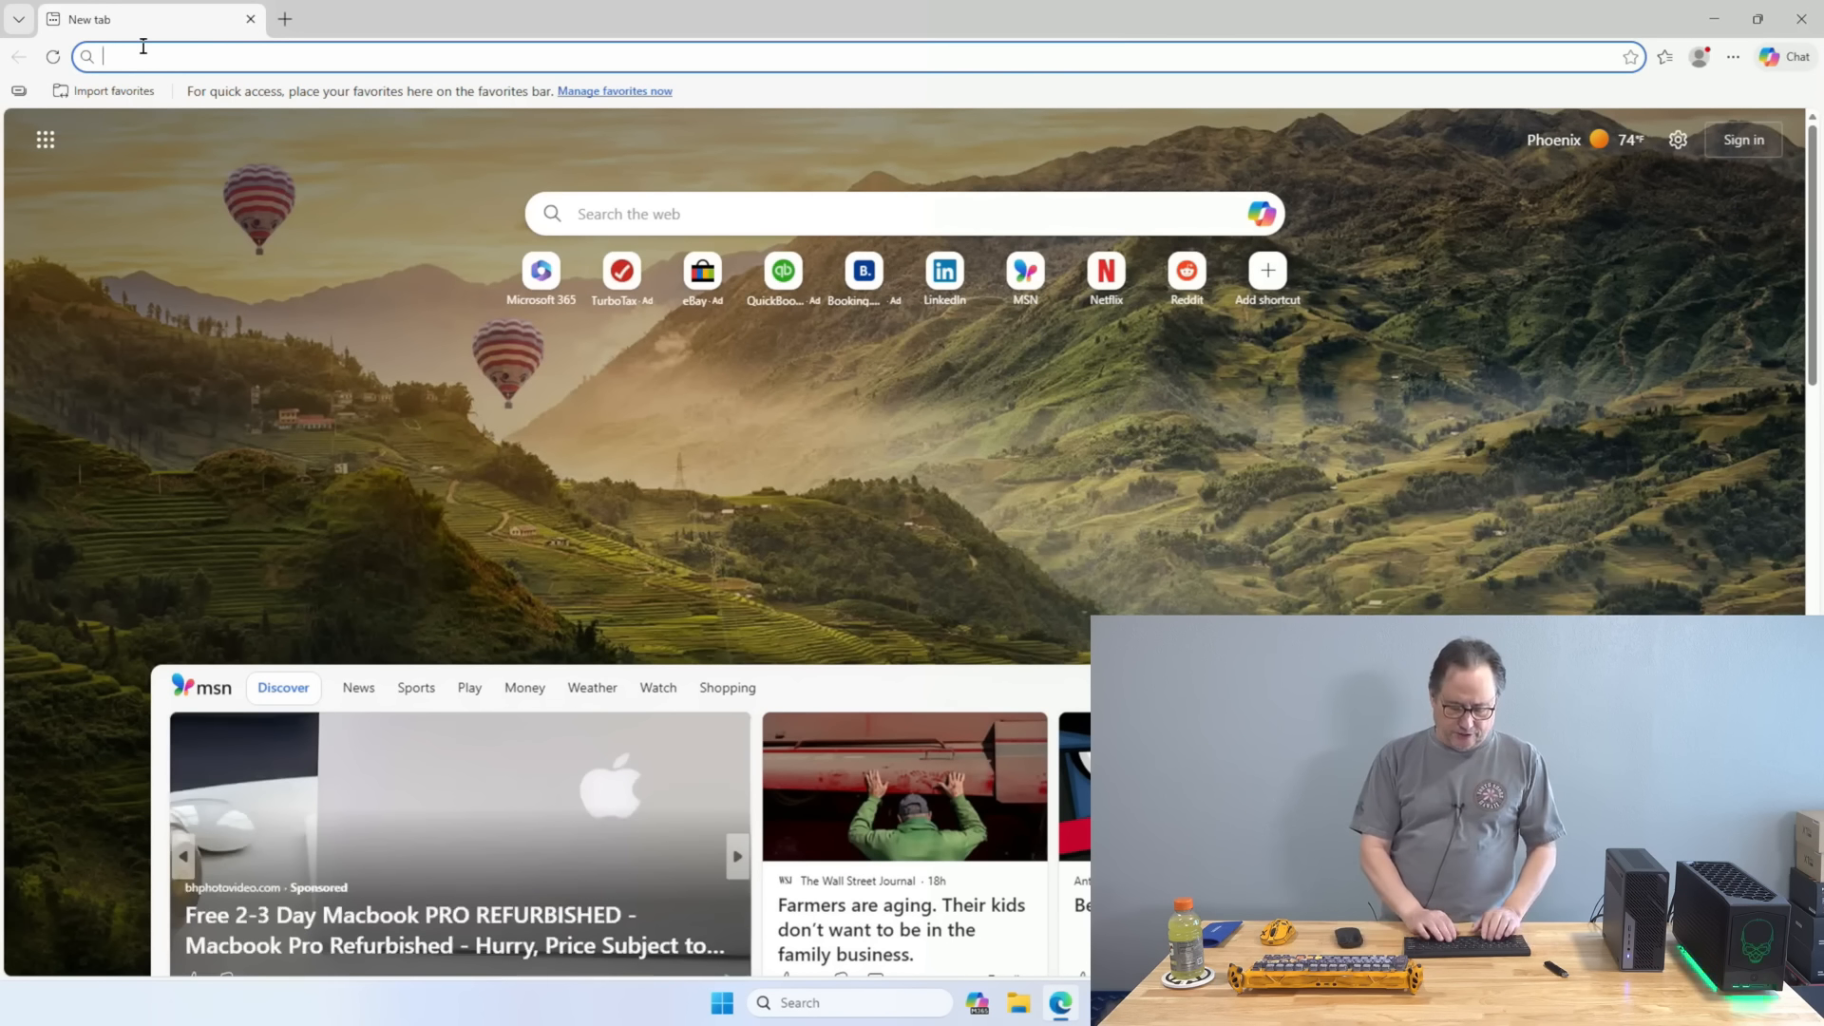
Step: Search the web for "download windows 11" and open Microsoft's Download Windows 11 page
{"action": "type", "text": "download windows 22"}
{"action": "key", "text": "Return"}
{"action": "key", "text": "BackSpace"}
{"action": "key", "text": "BackSpace"}
{"action": "type", "text": "11"}
{"action": "key", "text": "Return"}
{"action": "left_click", "coordinate": [473, 59]}
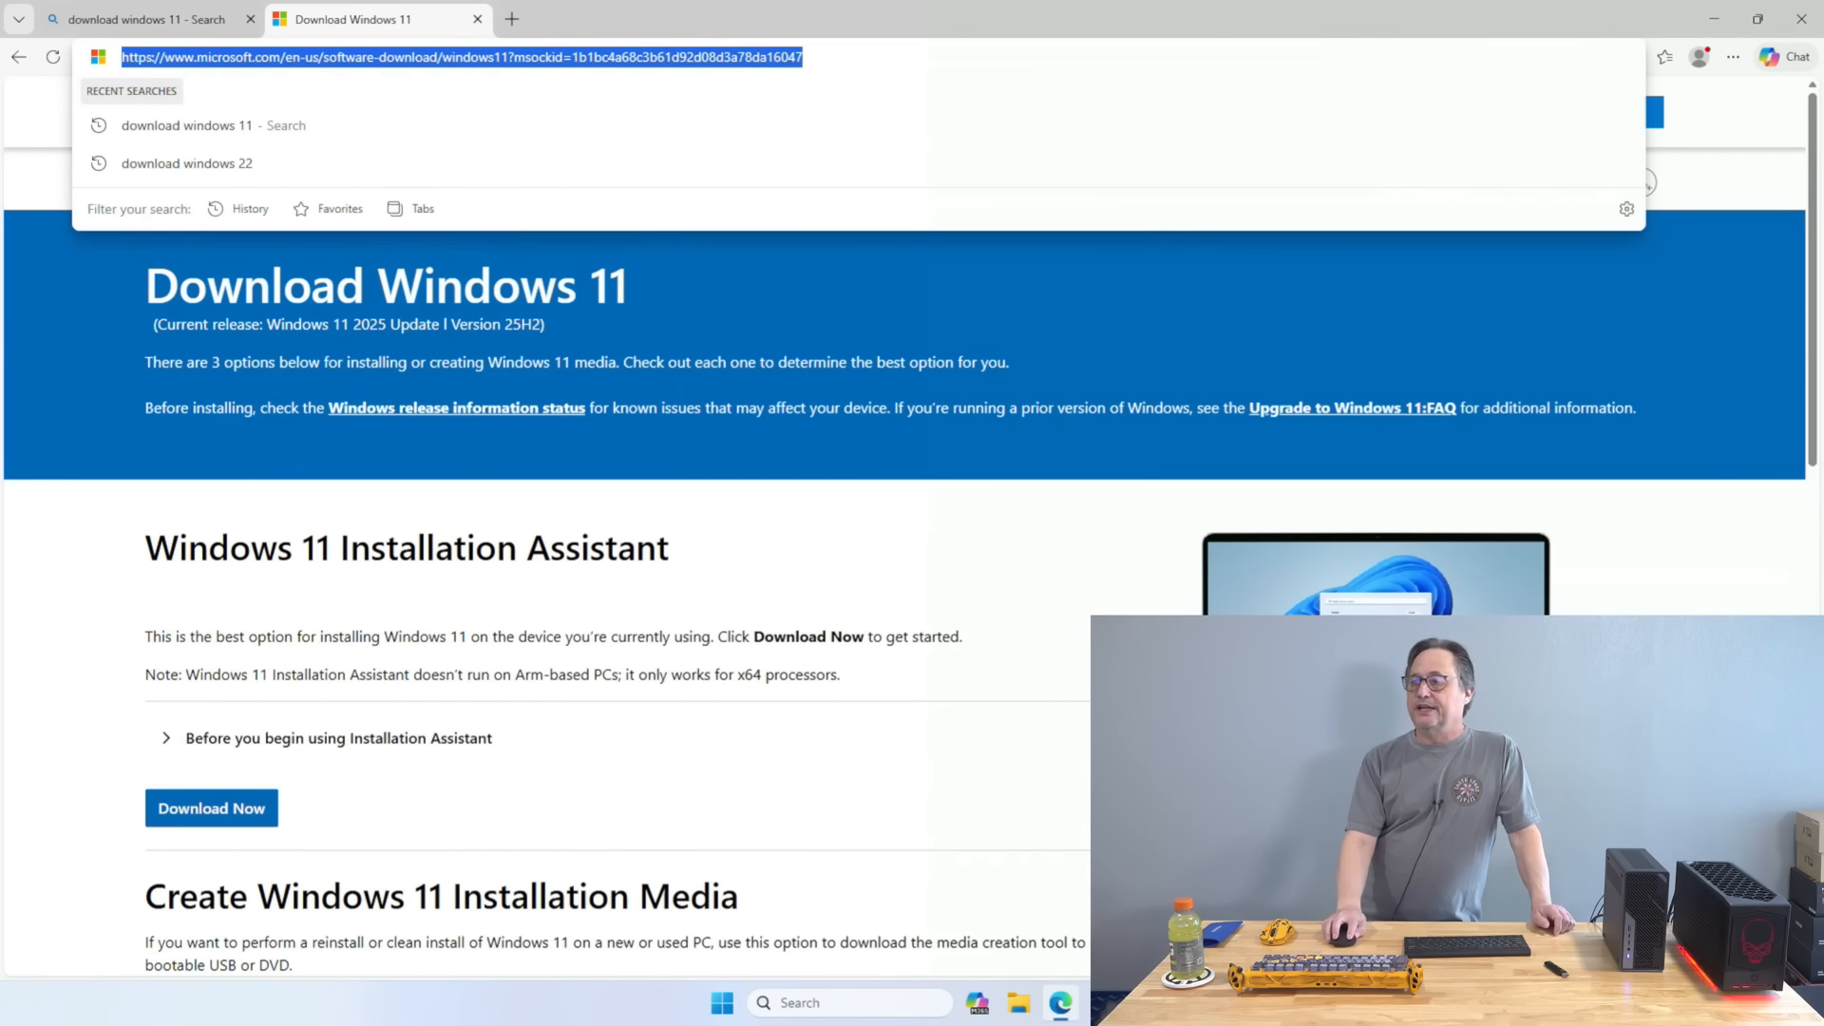
{"action": "key", "text": "Escape"}
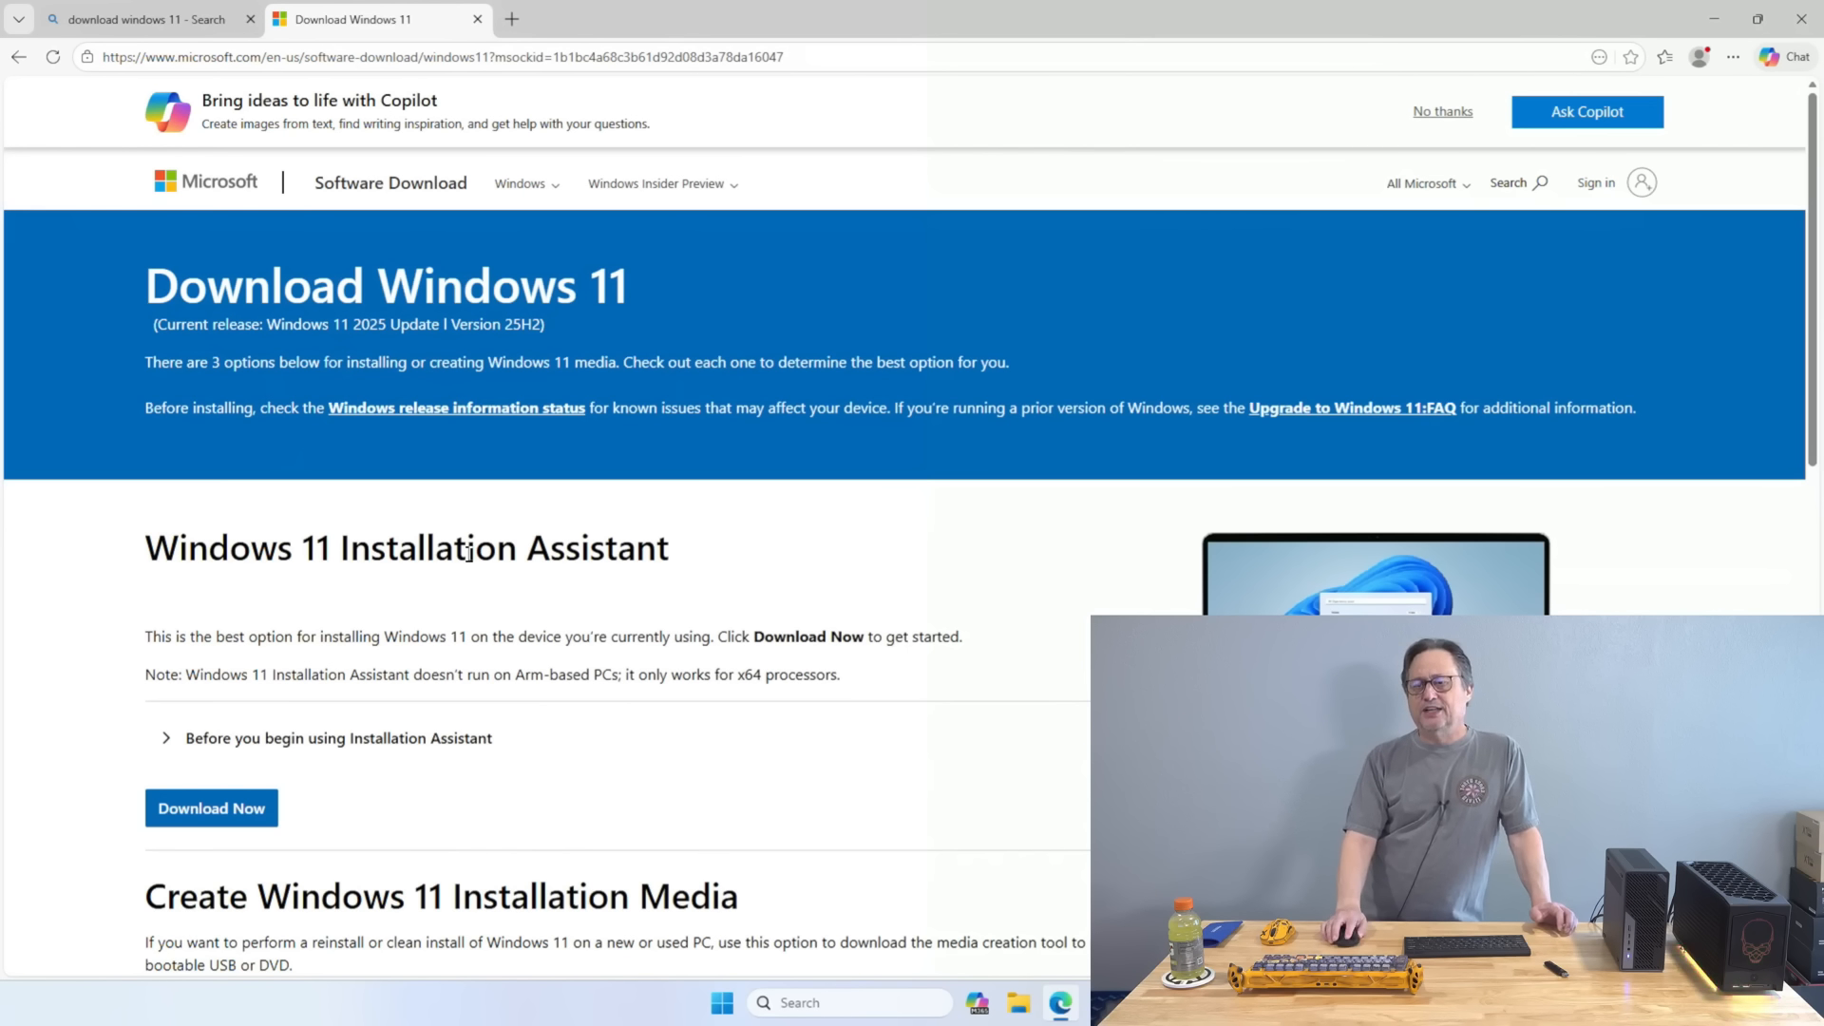
Step: Choose Windows 11 (multi-edition ISO for x64 devices) as the disk image to download
{"action": "scroll", "coordinate": [469, 553], "scroll_direction": "down", "scroll_amount": 3}
{"action": "scroll", "coordinate": [850, 780], "scroll_direction": "down", "scroll_amount": 4}
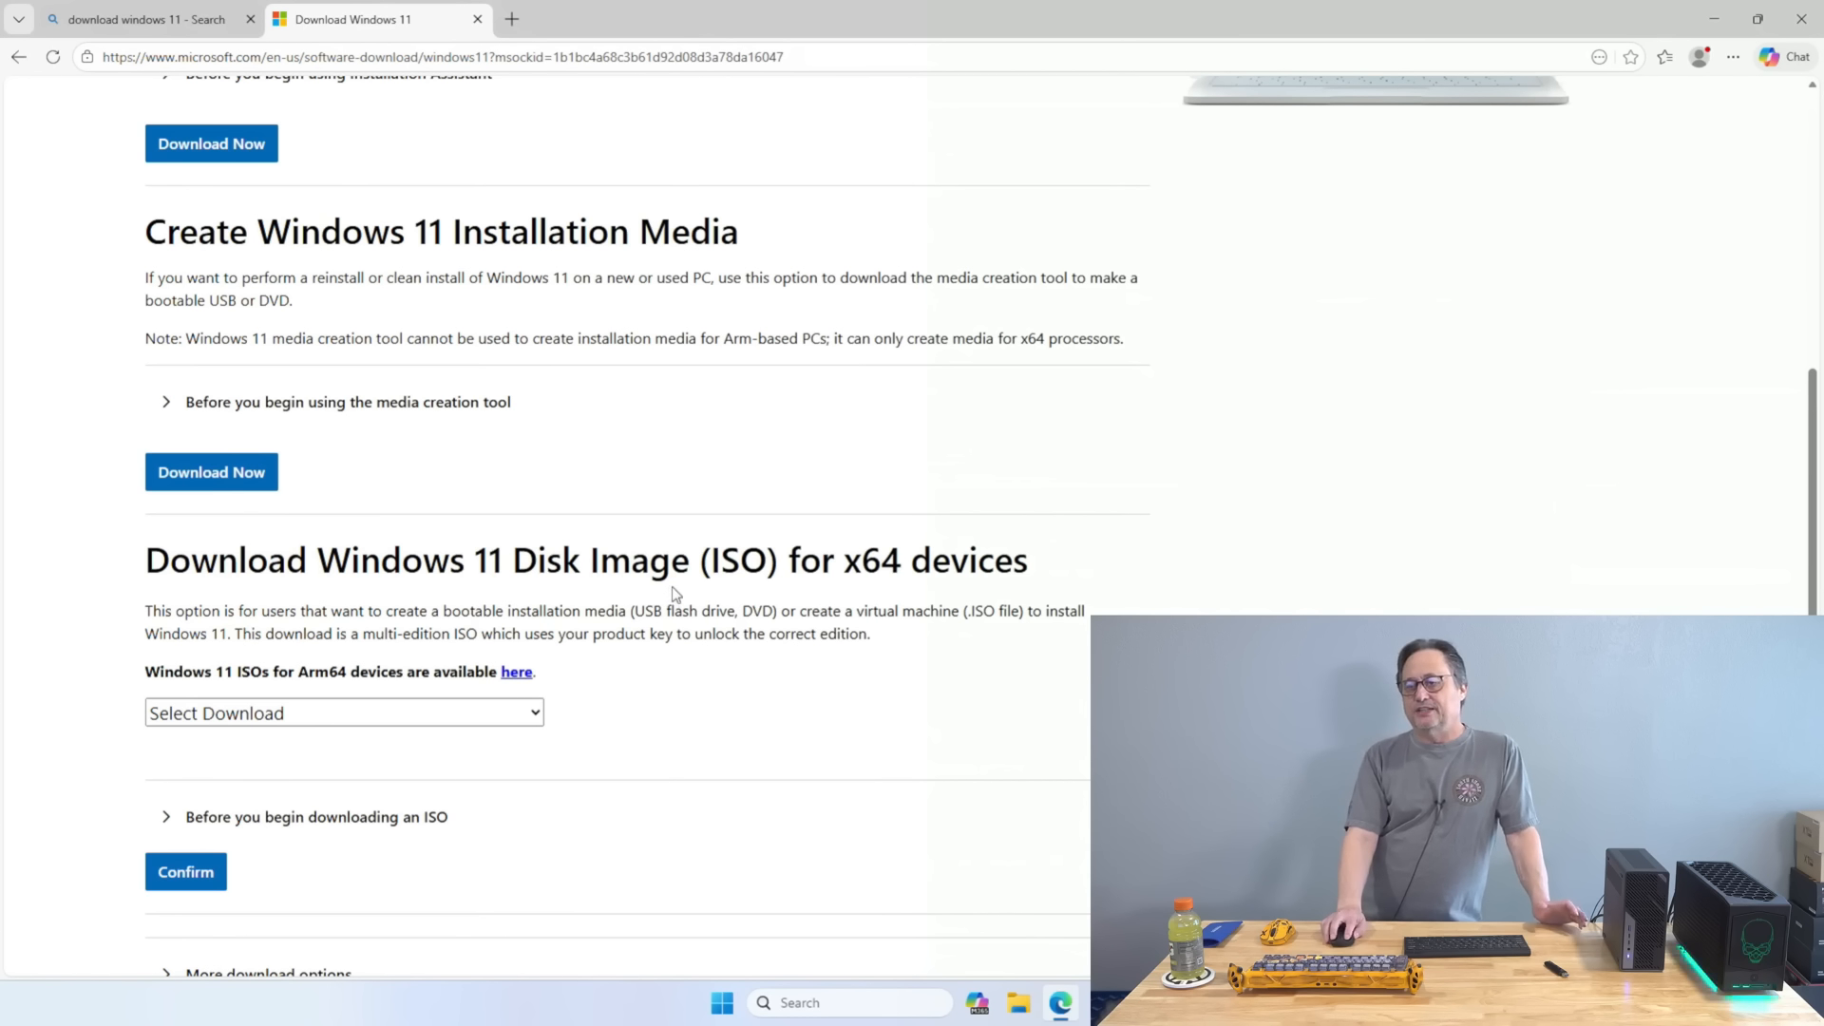
{"action": "left_click", "coordinate": [239, 719]}
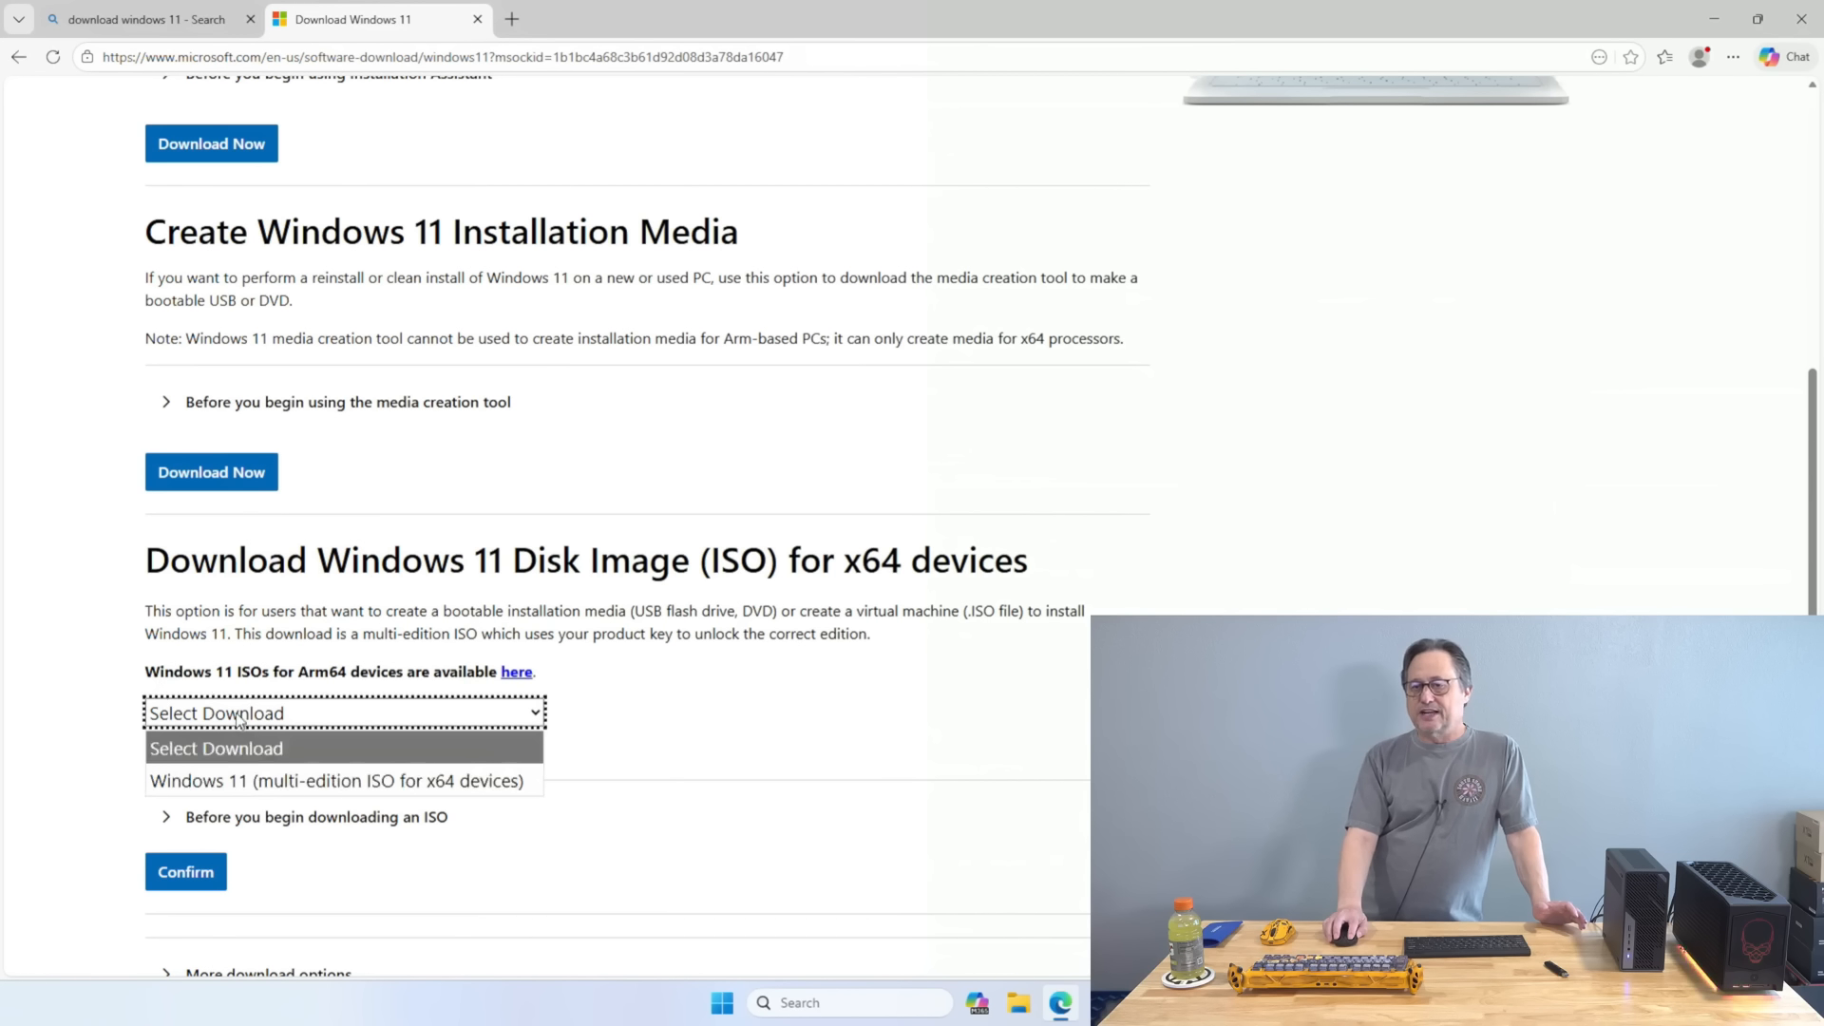
{"action": "left_click", "coordinate": [308, 787]}
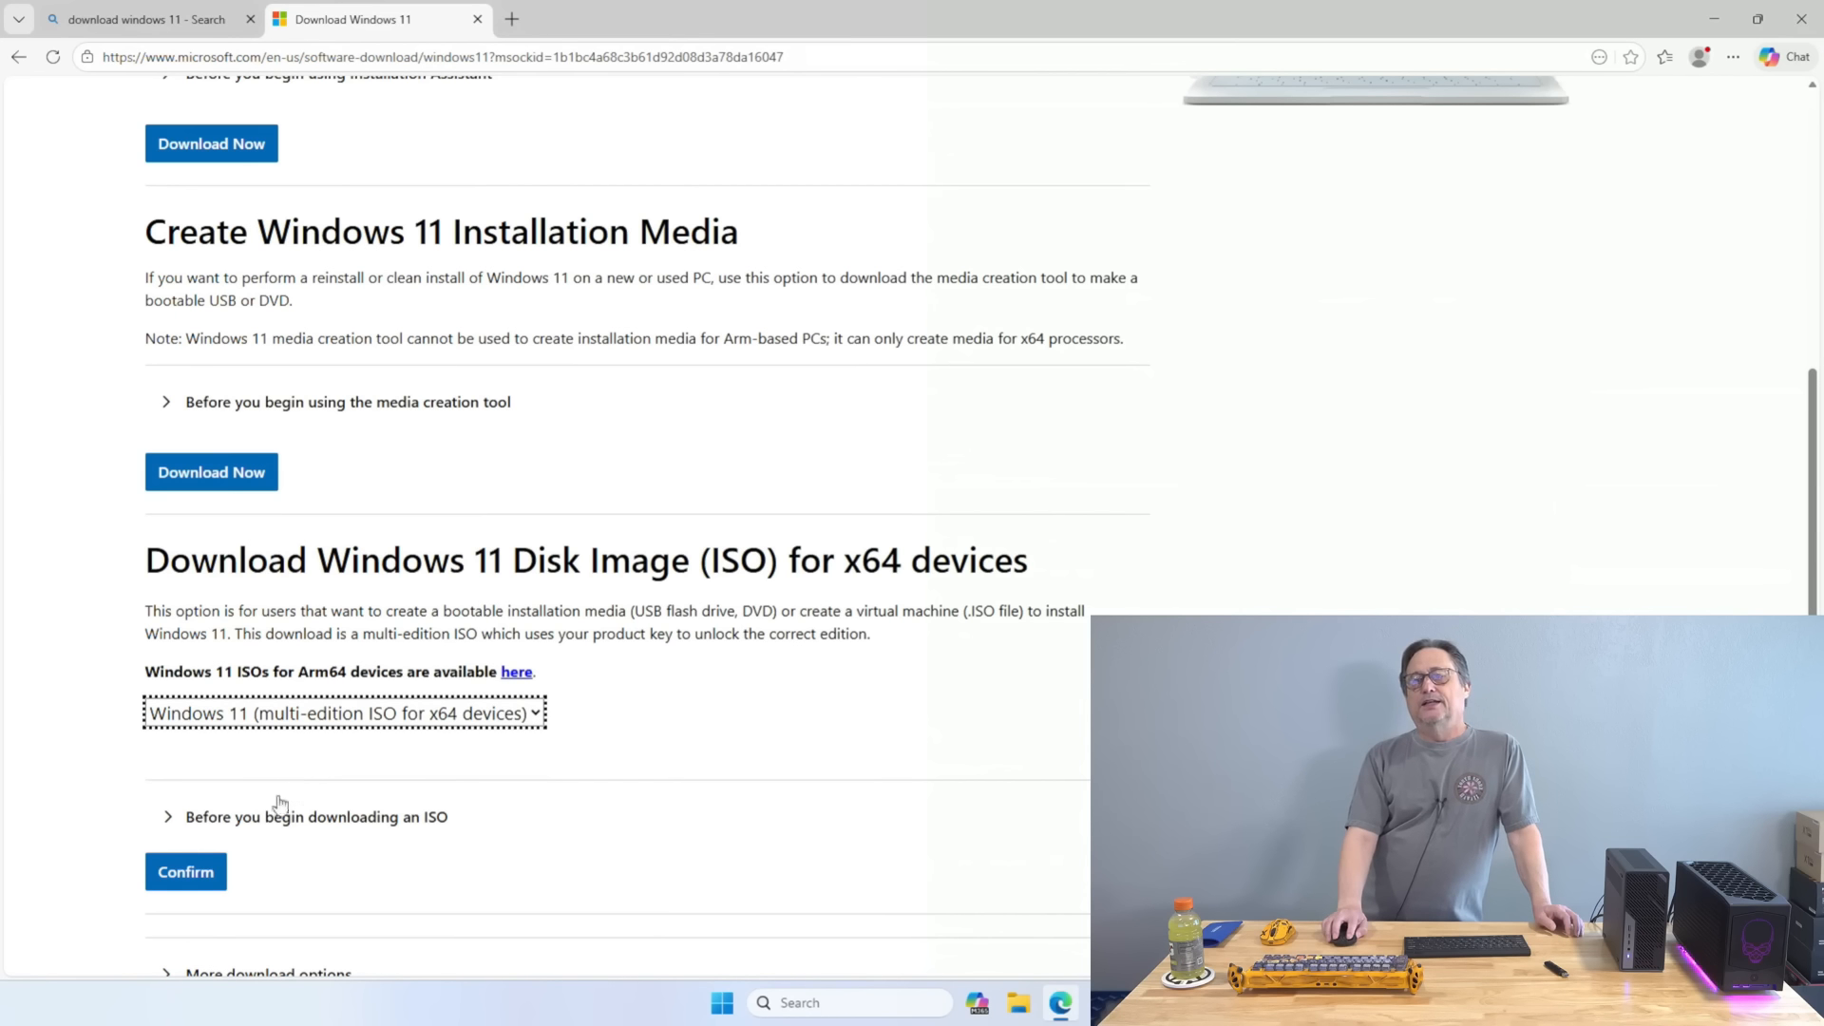
Step: Review the notes on downloading an ISO and start the 64-bit download of the English Windows 11 image
{"action": "left_click", "coordinate": [201, 851]}
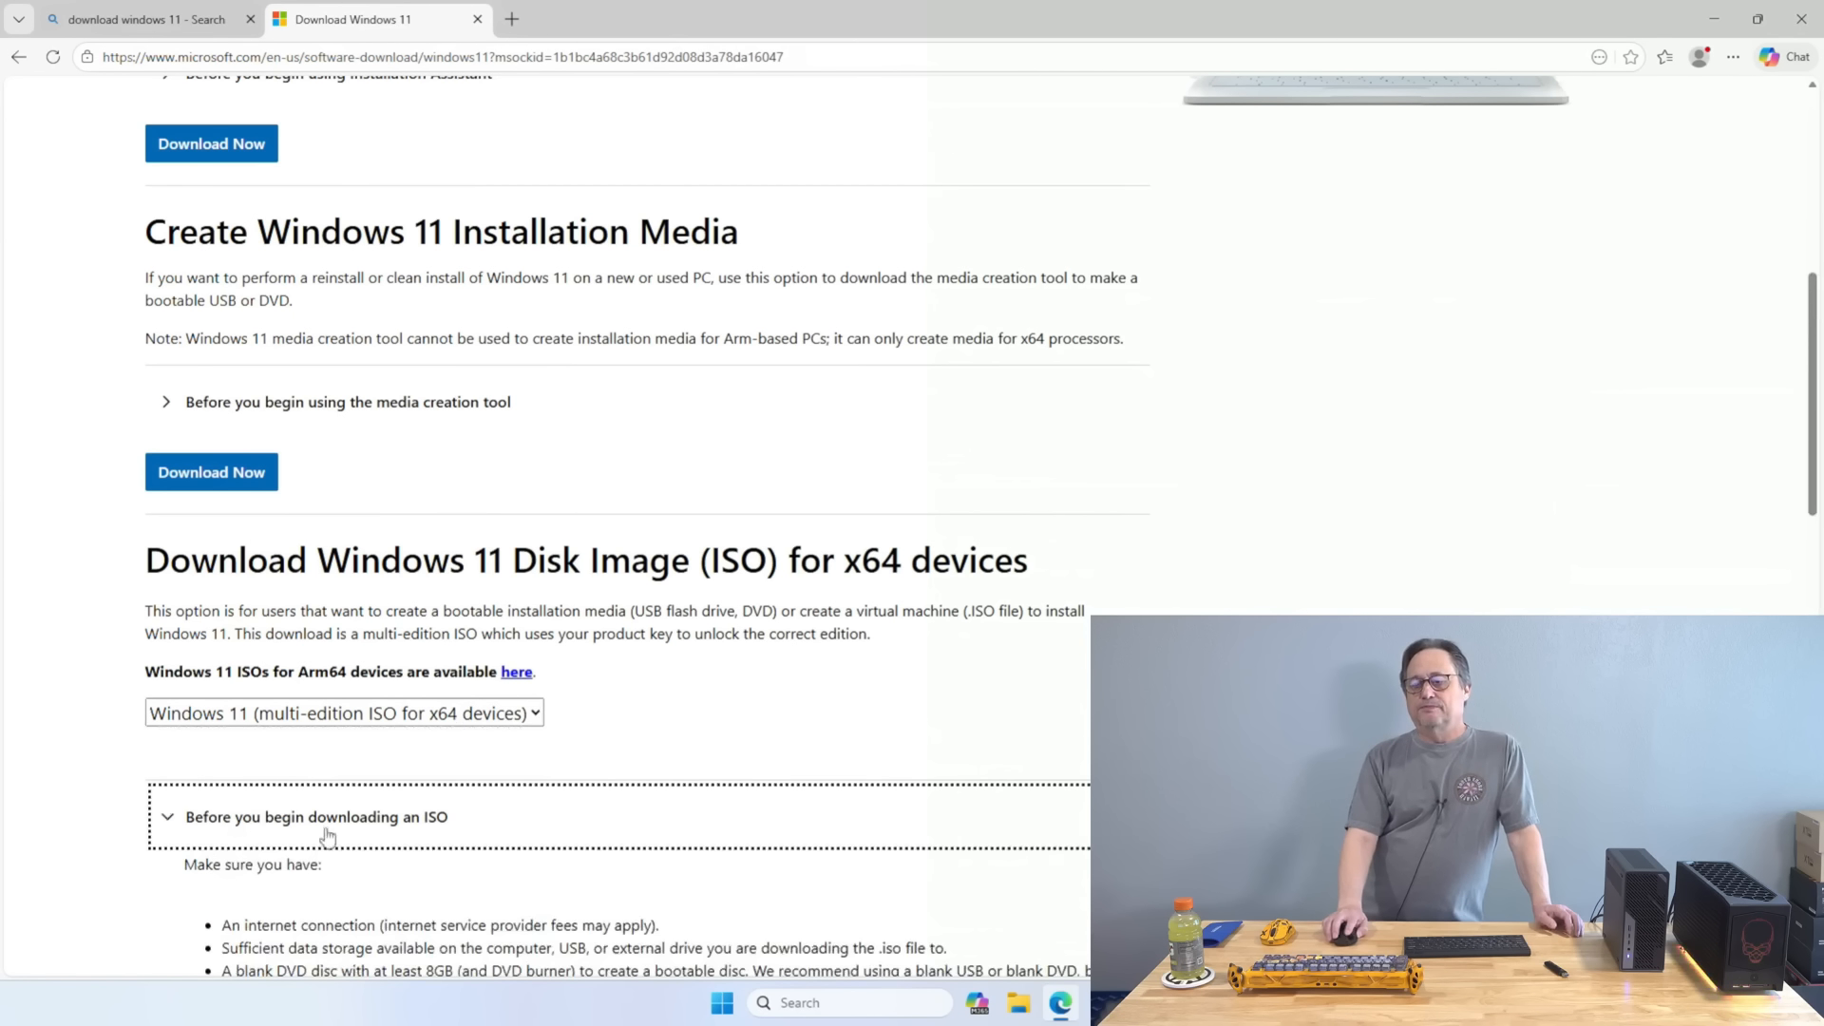
{"action": "scroll", "coordinate": [336, 819], "scroll_direction": "down", "scroll_amount": 3}
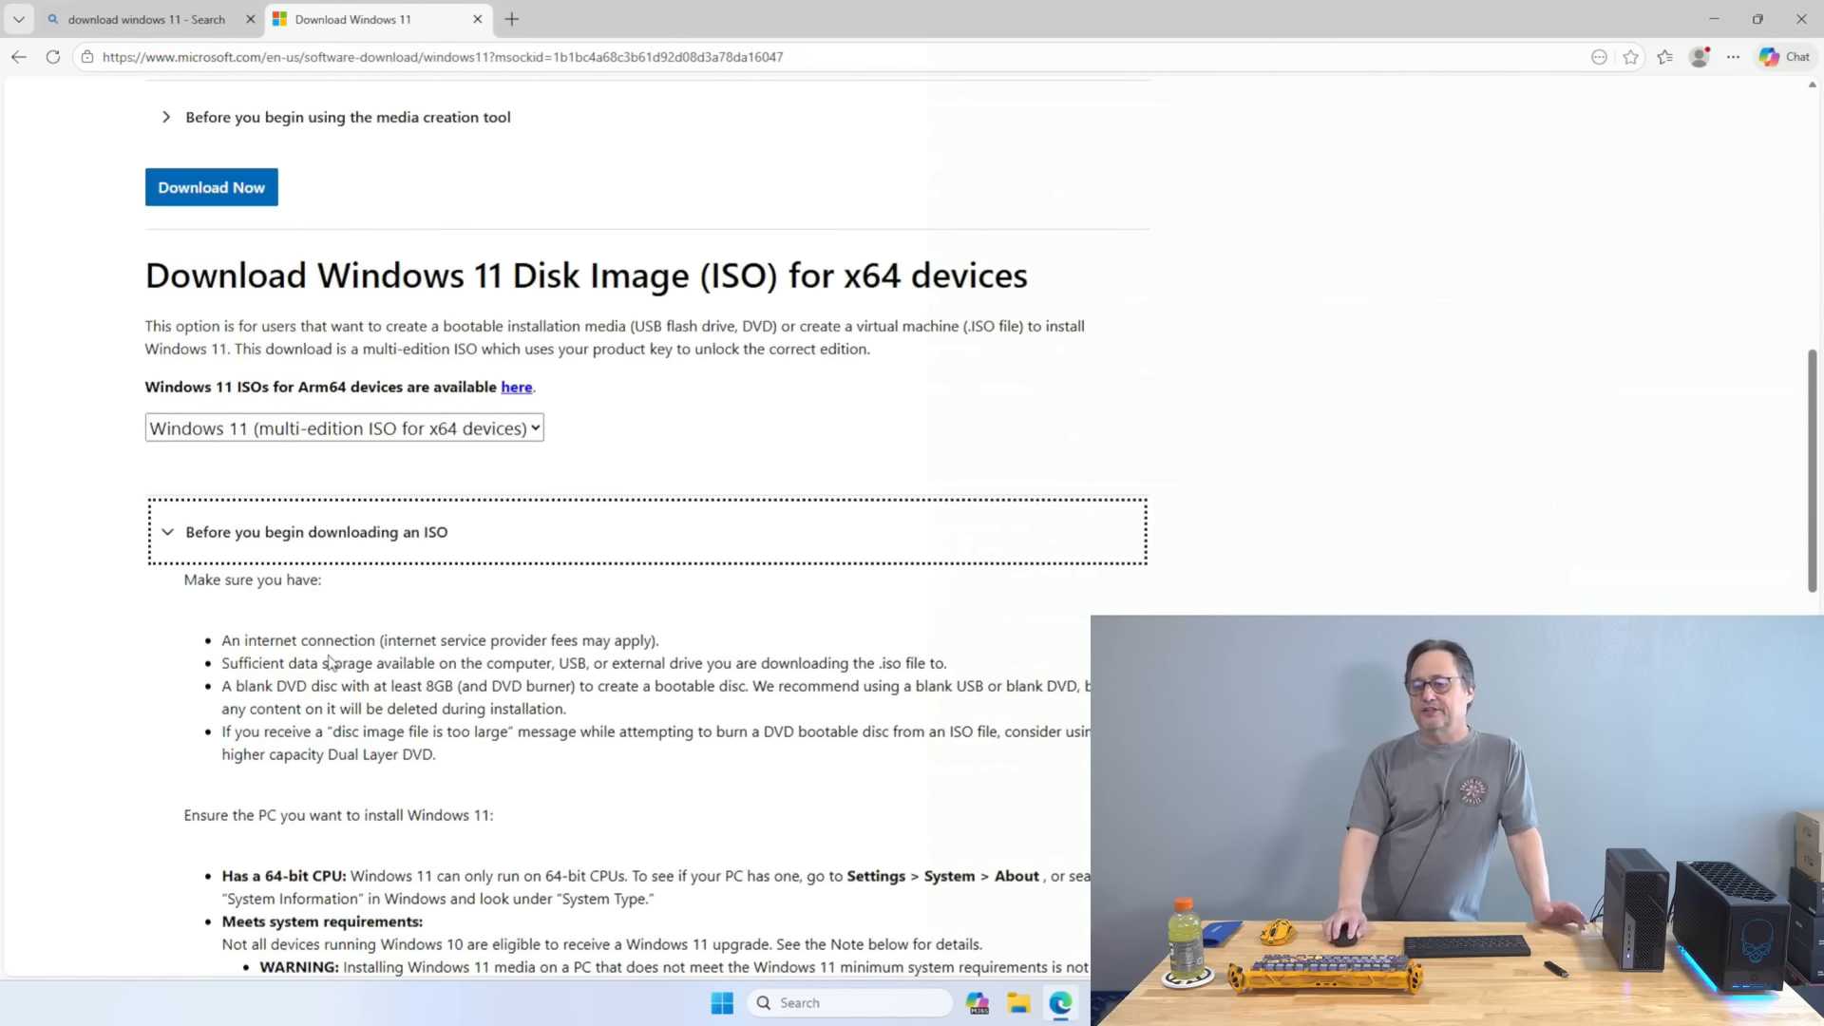
{"action": "scroll", "coordinate": [373, 796], "scroll_direction": "down", "scroll_amount": 3}
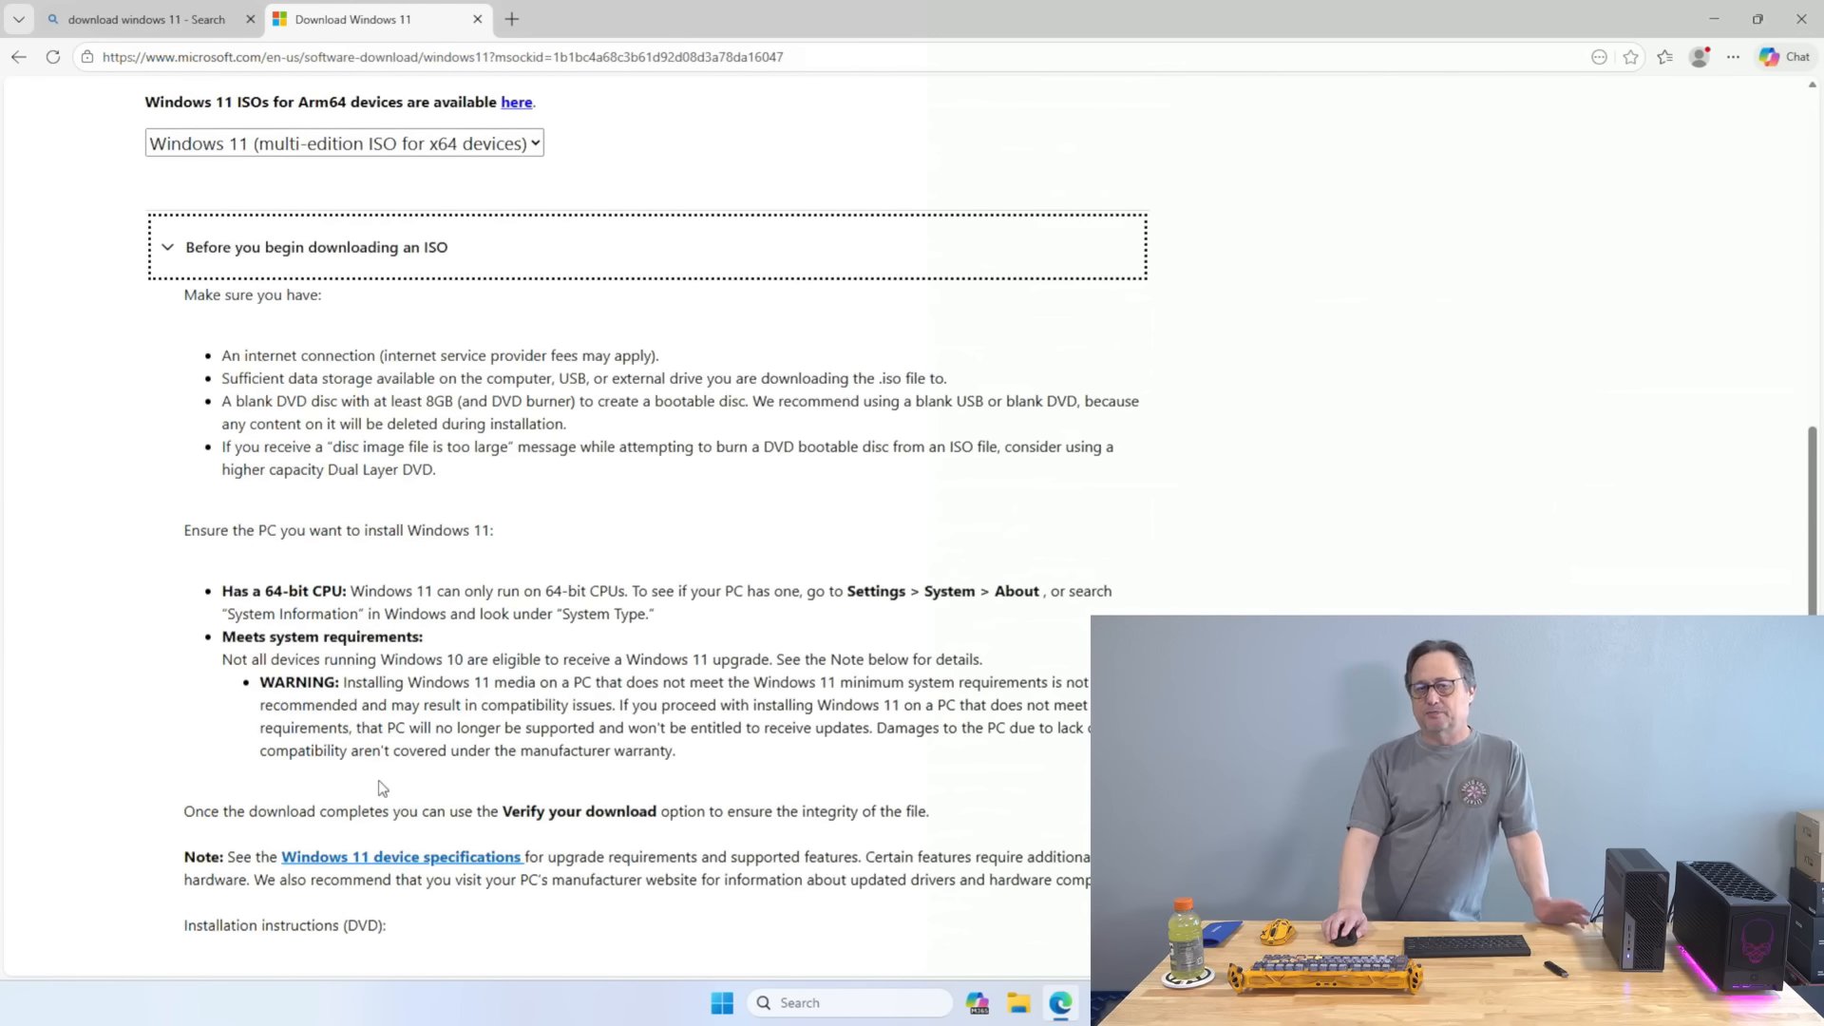
{"action": "scroll", "coordinate": [377, 783], "scroll_direction": "down", "scroll_amount": 2}
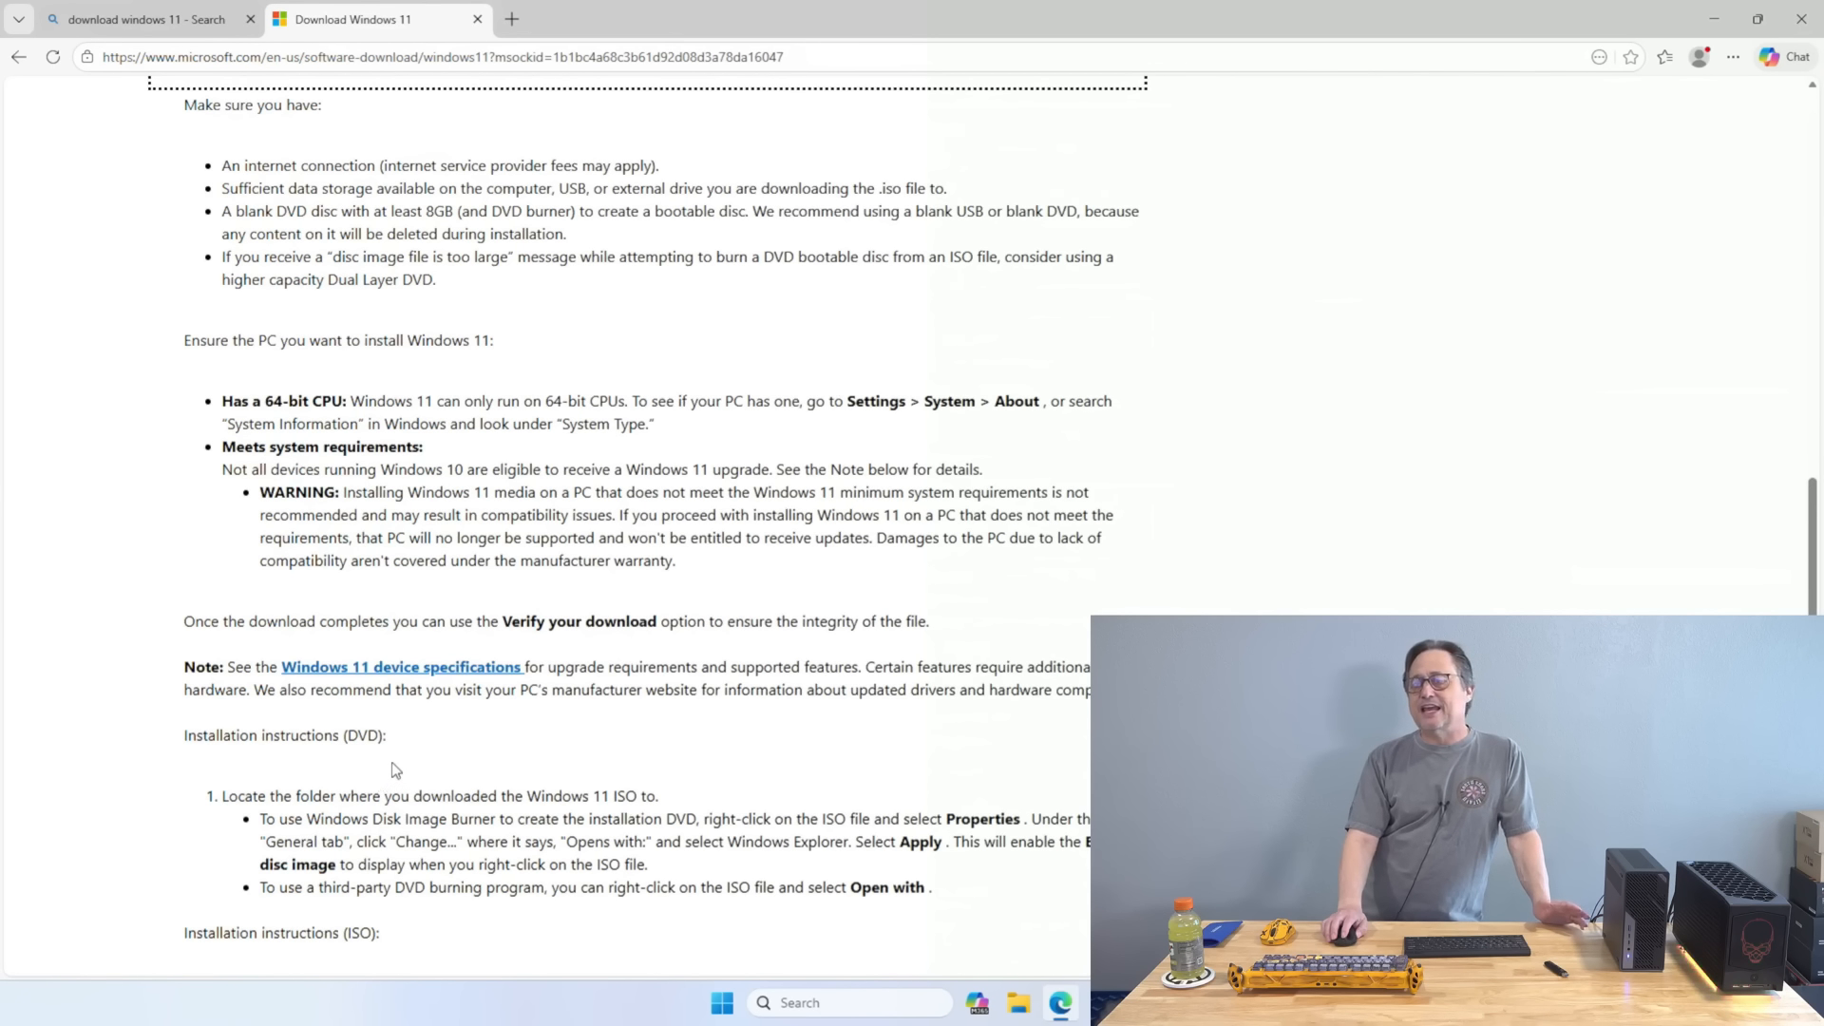
{"action": "scroll", "coordinate": [393, 765], "scroll_direction": "down", "scroll_amount": 1}
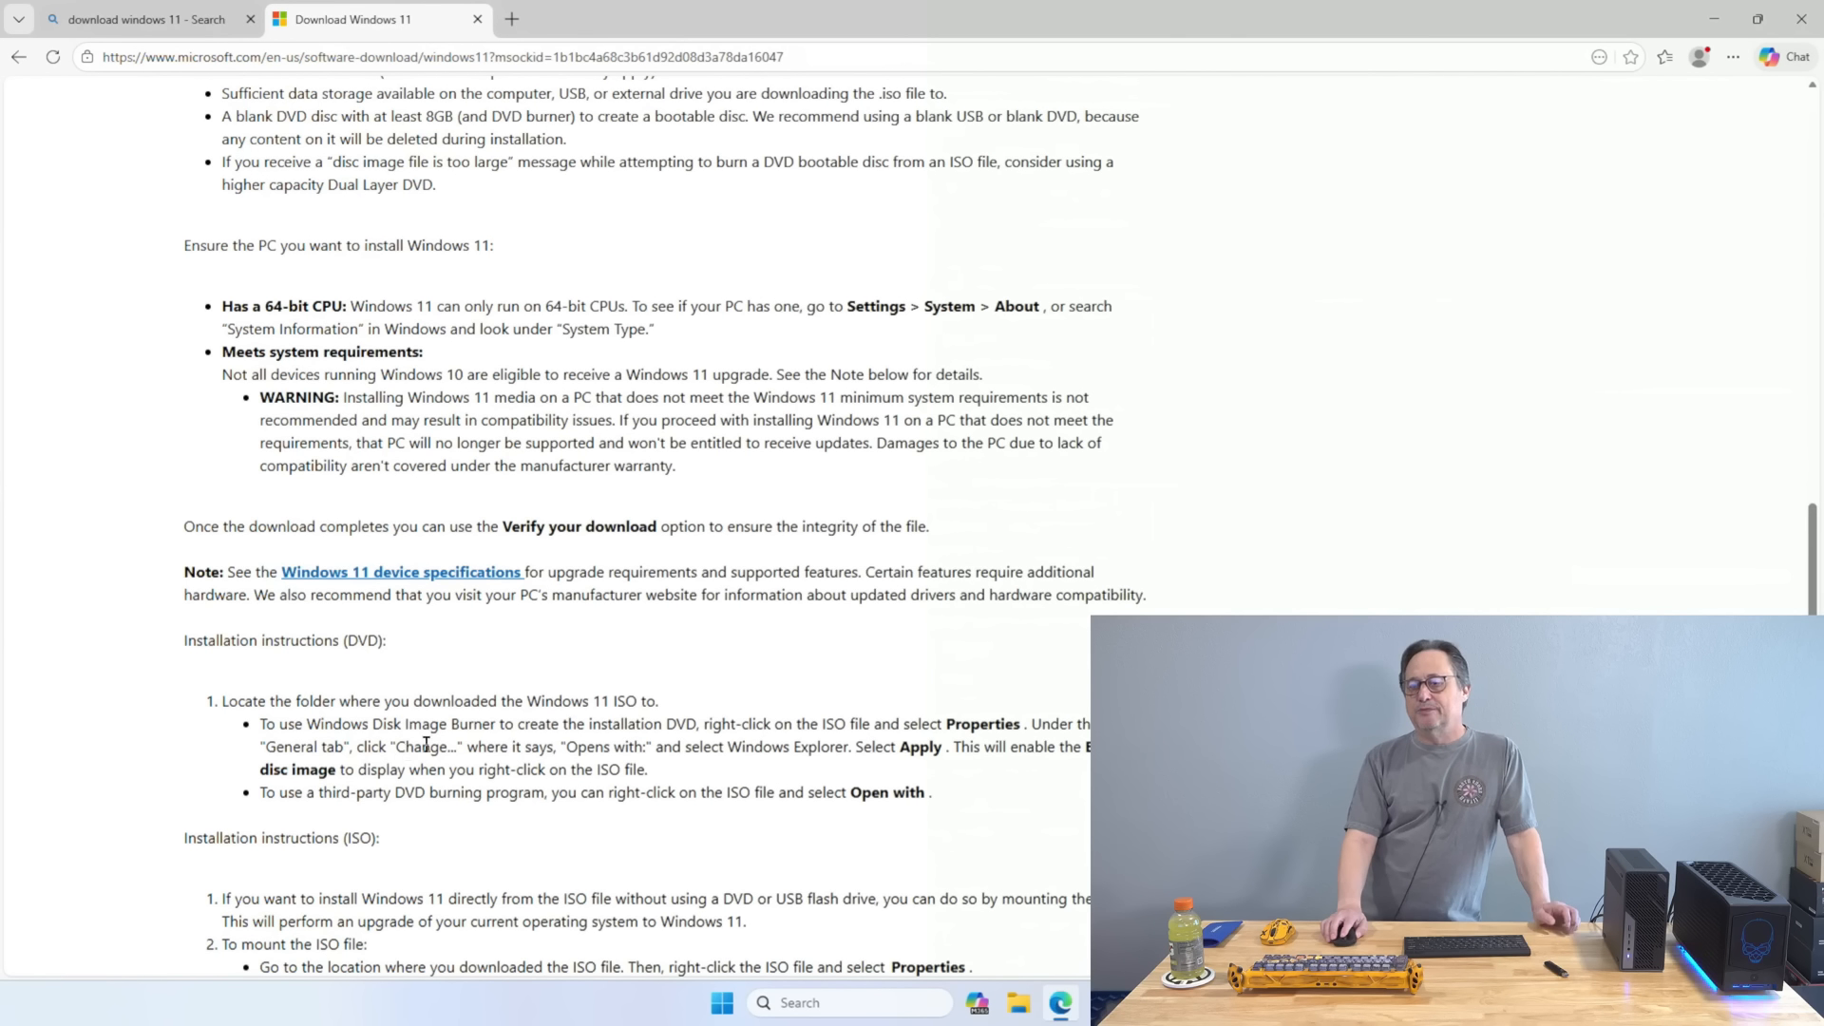
{"action": "scroll", "coordinate": [396, 763], "scroll_direction": "down", "scroll_amount": 6}
{"action": "left_click", "coordinate": [182, 564]}
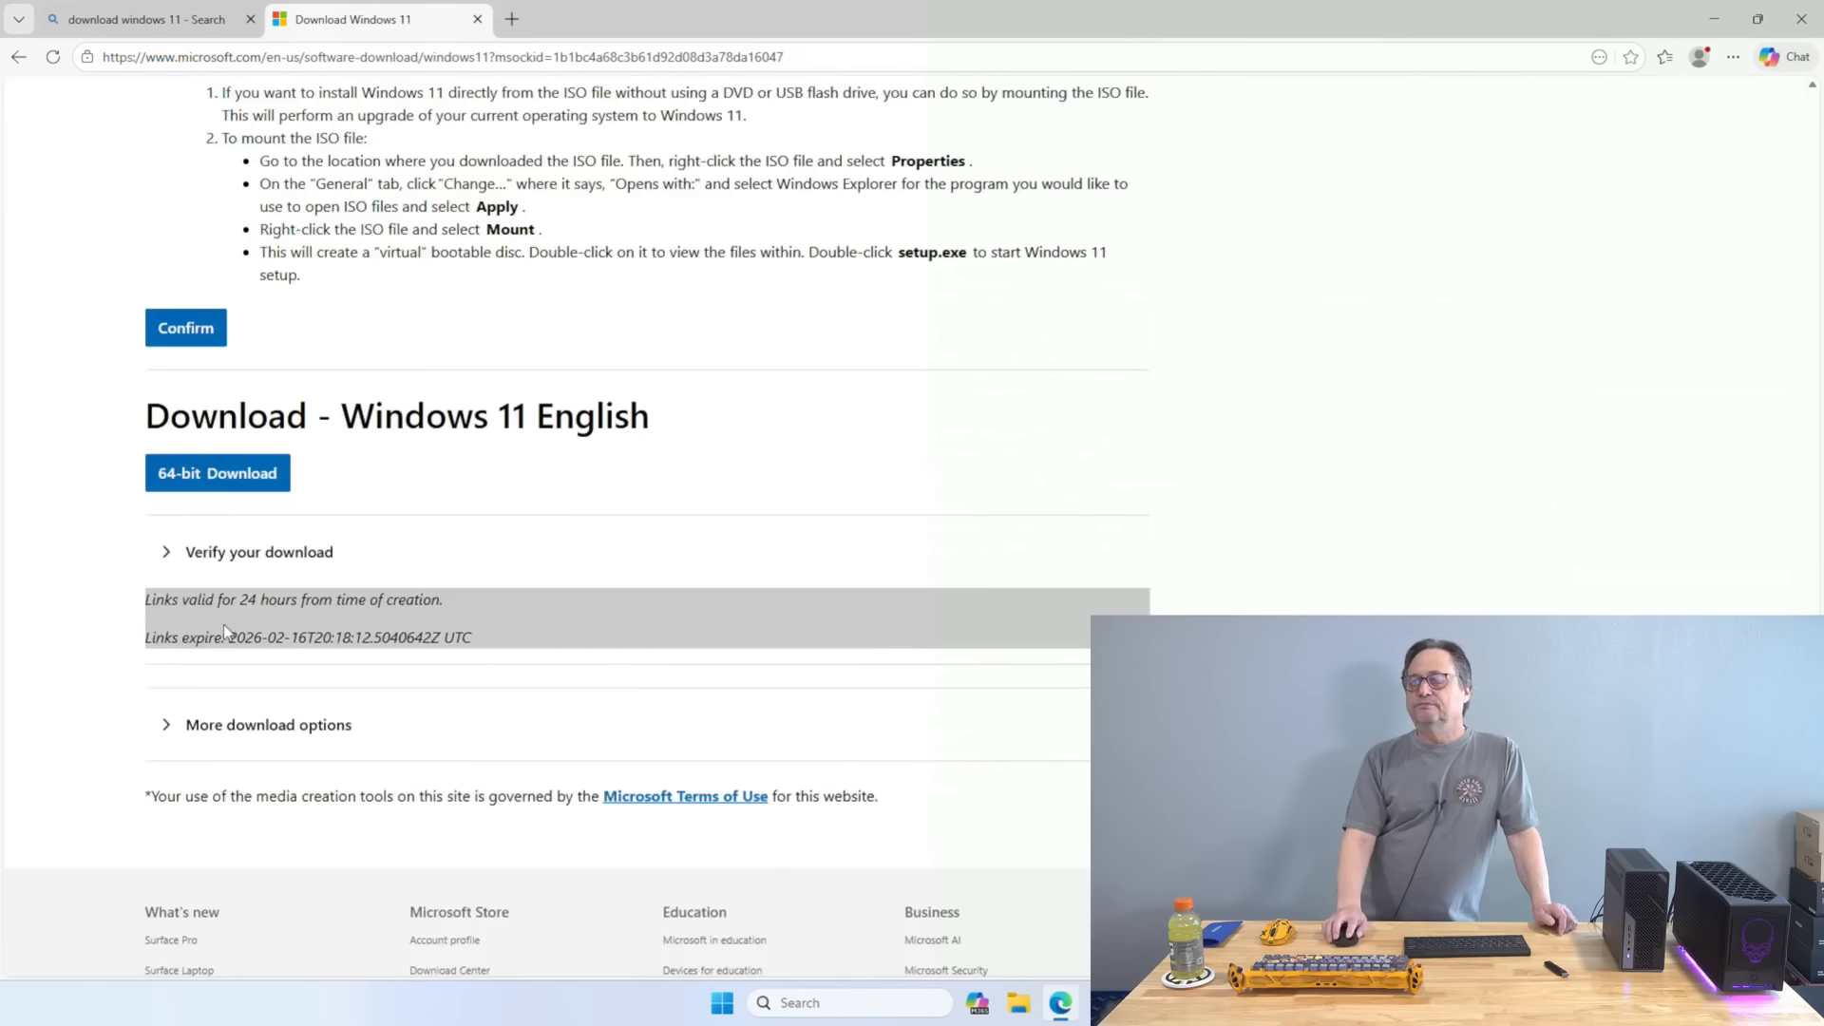
{"action": "scroll", "coordinate": [224, 624], "scroll_direction": "down", "scroll_amount": 1}
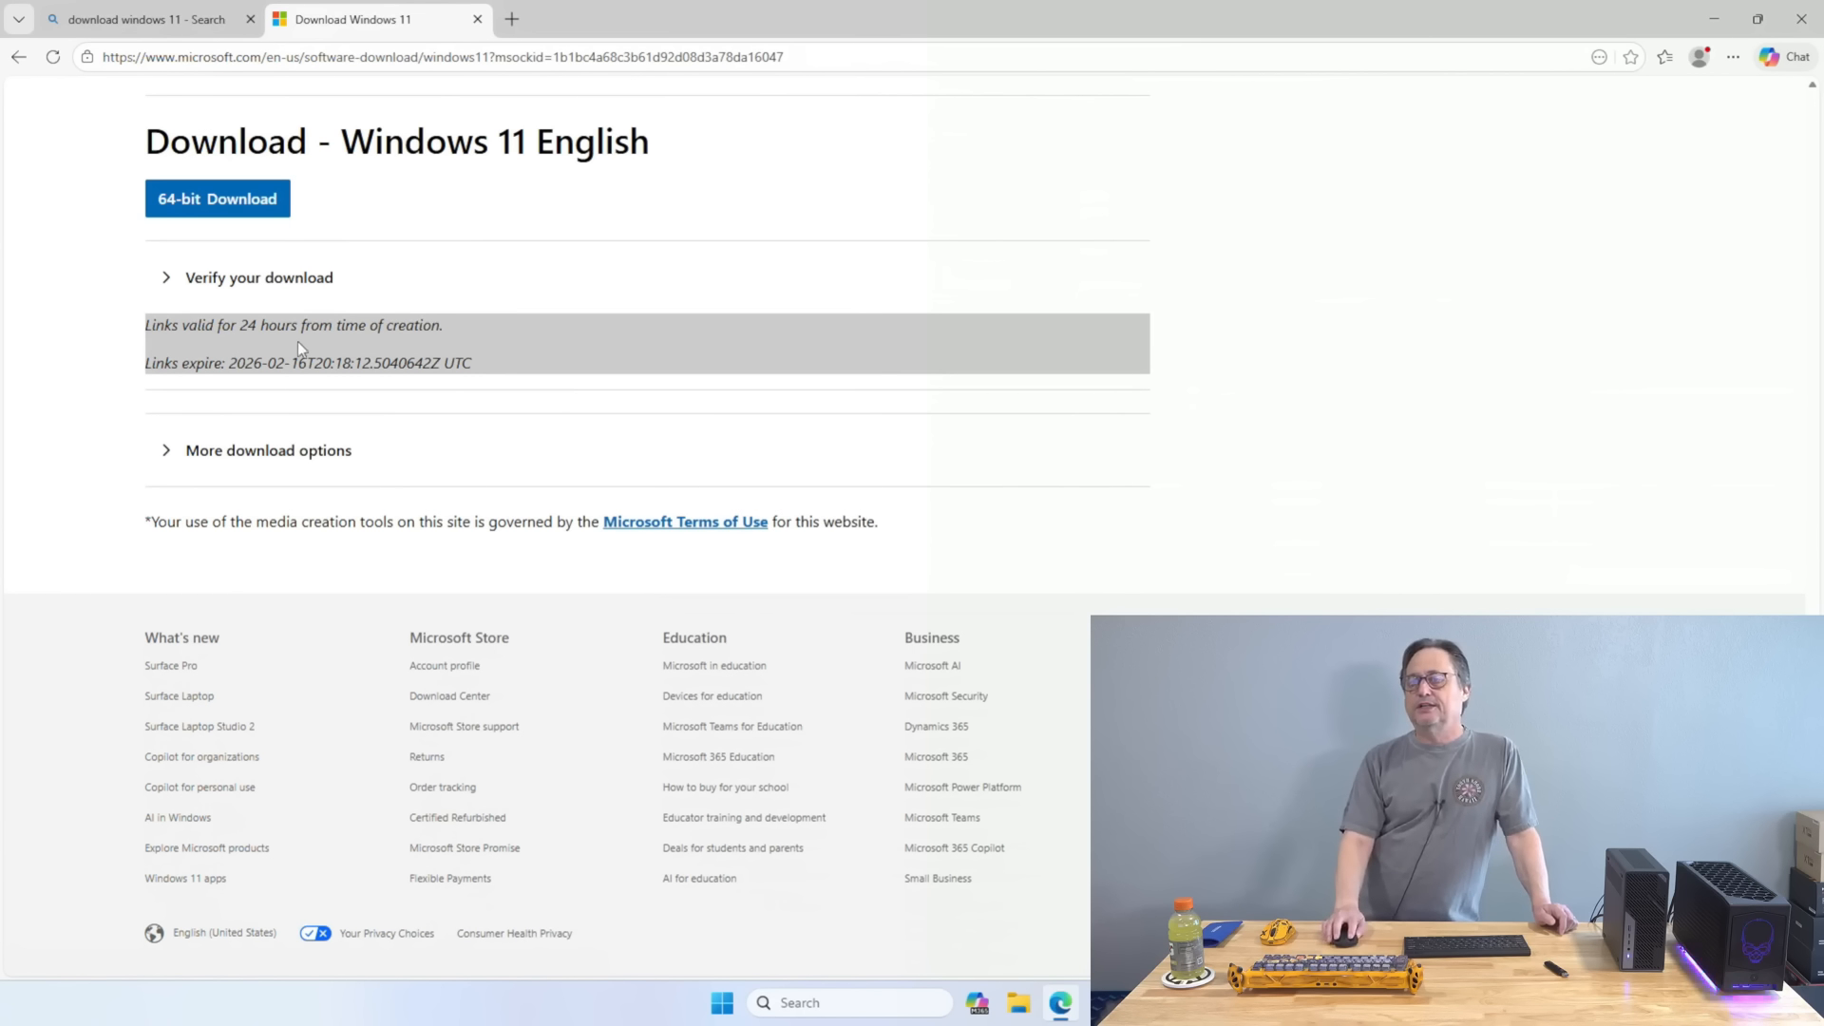
{"action": "left_click", "coordinate": [233, 208]}
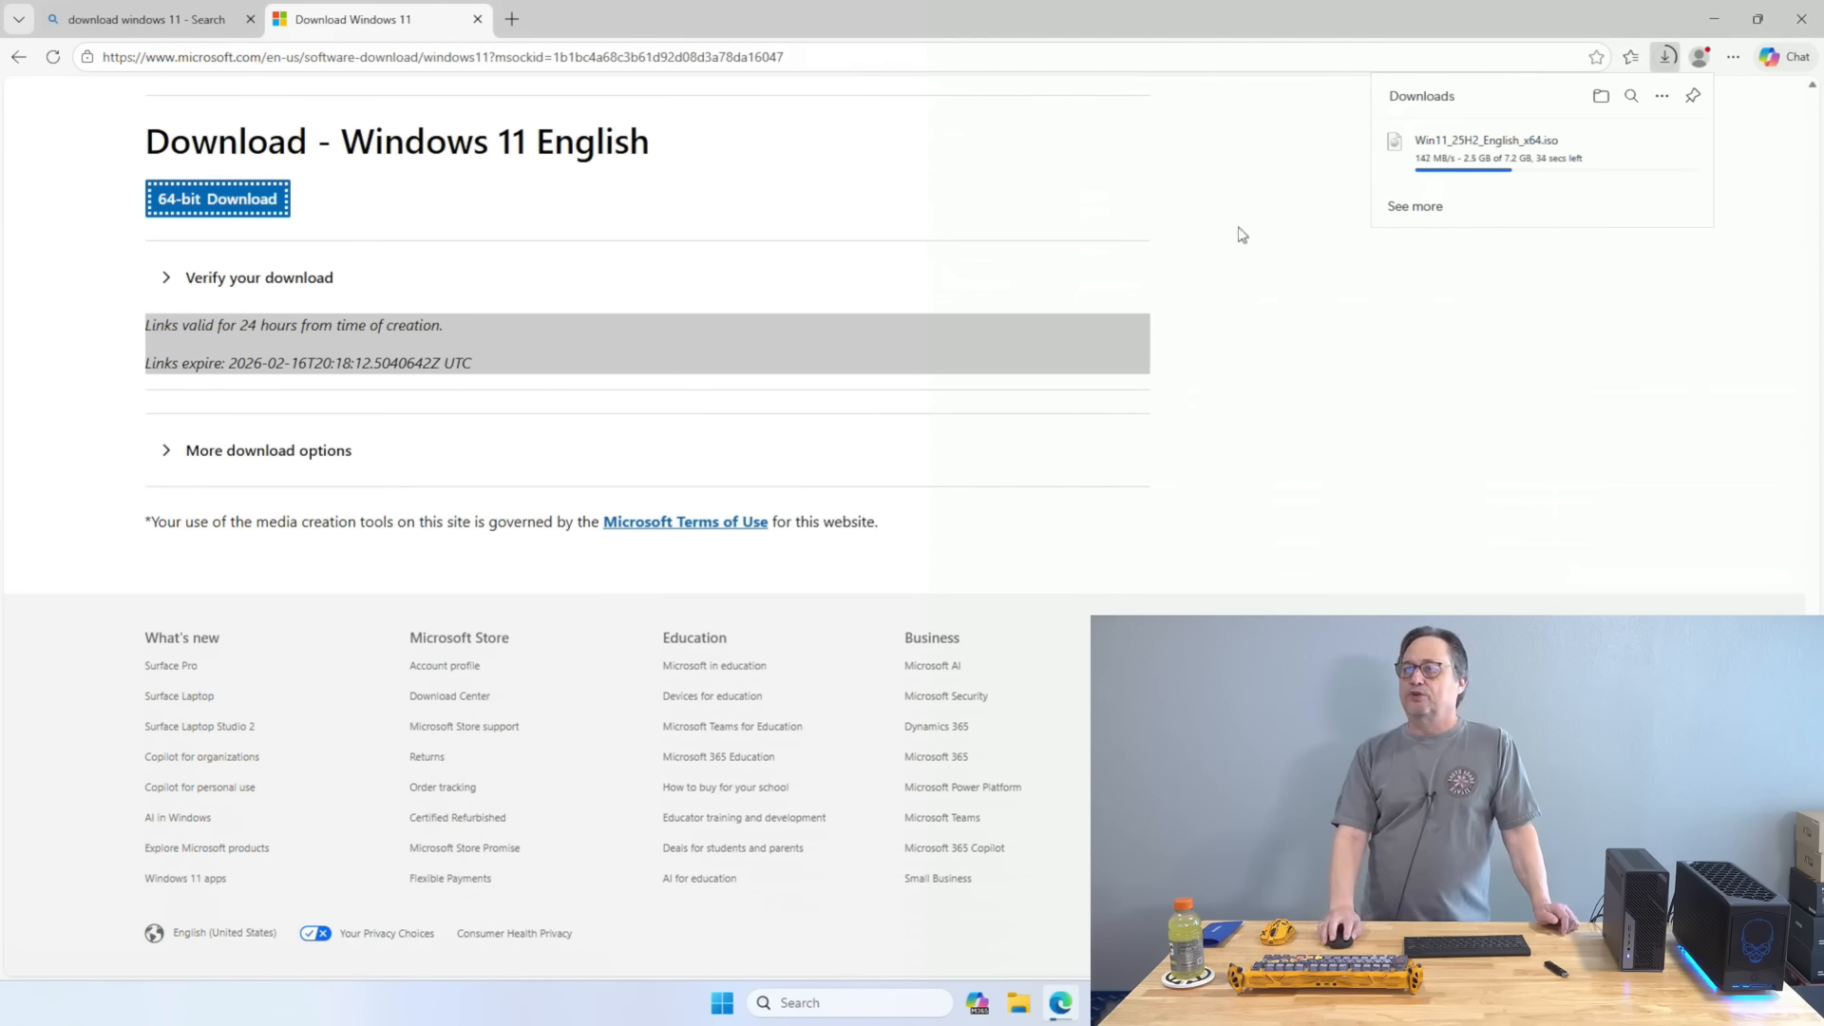
Step: Search for "rufus" in a new browser tab, open the Rufus site and download rufus-4.12.exe
{"action": "left_click", "coordinate": [510, 19]}
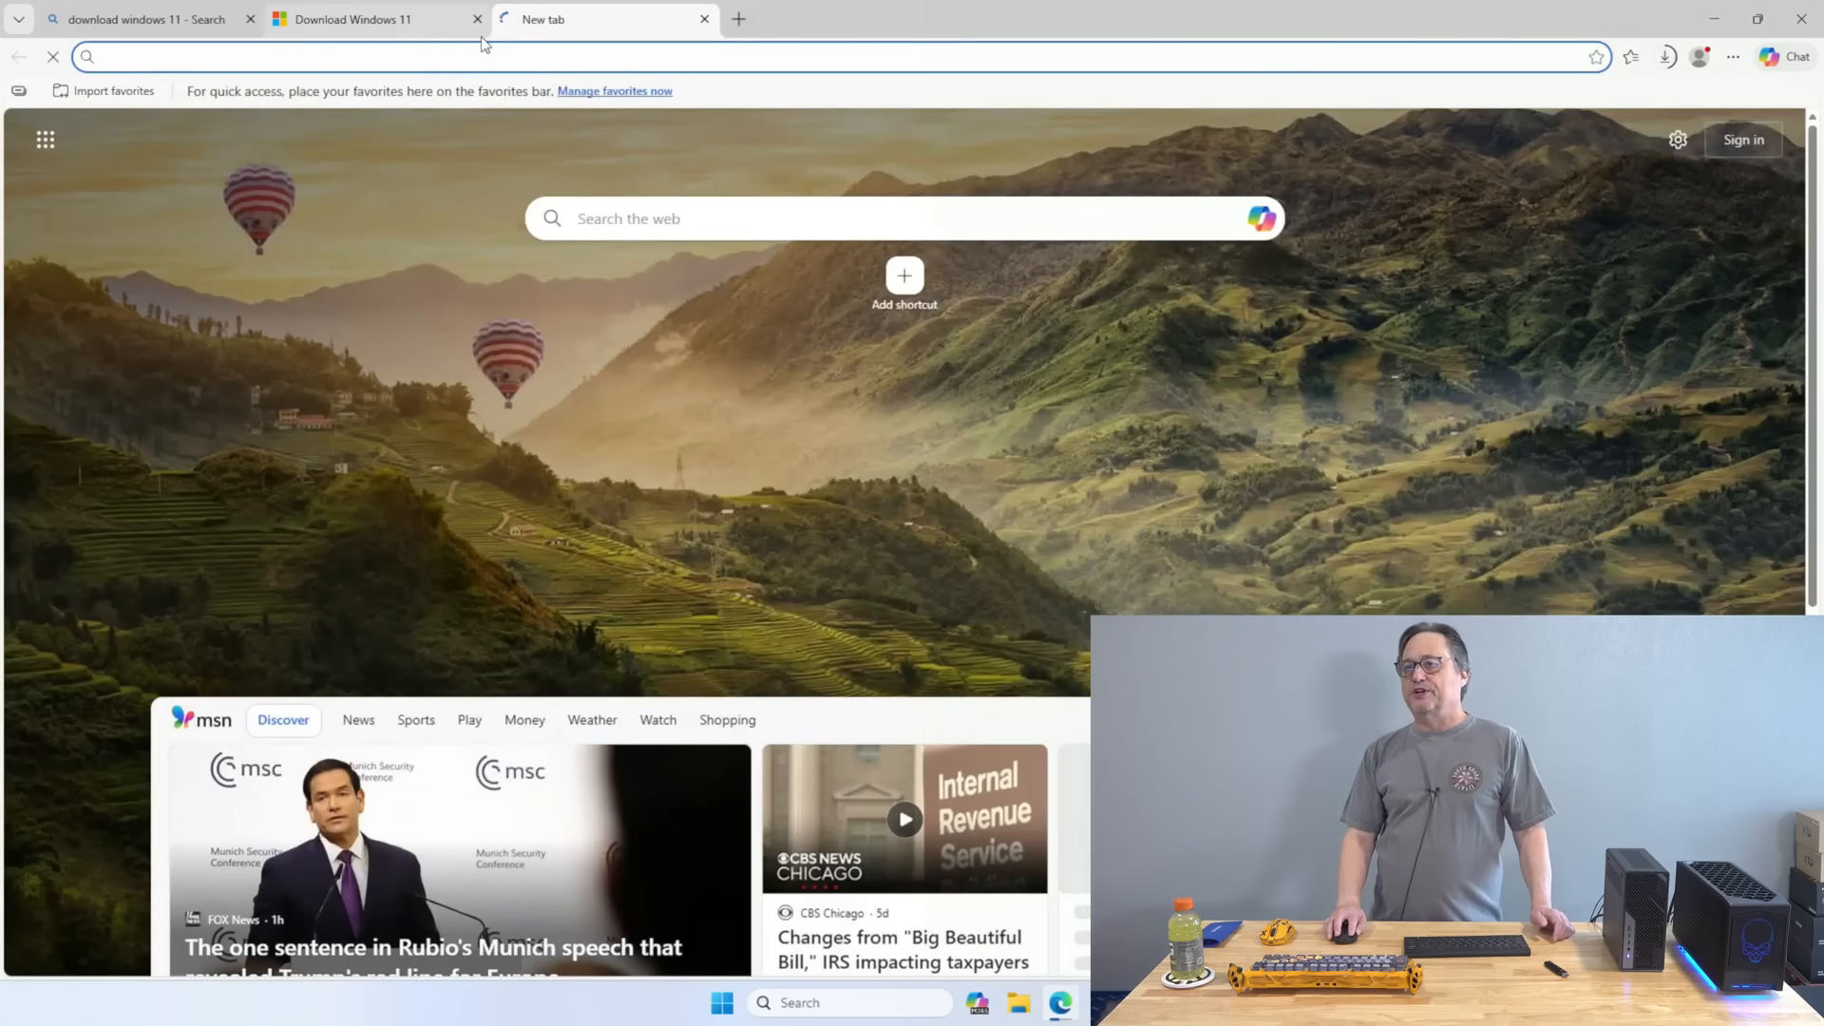
{"action": "type", "text": "rufus"}
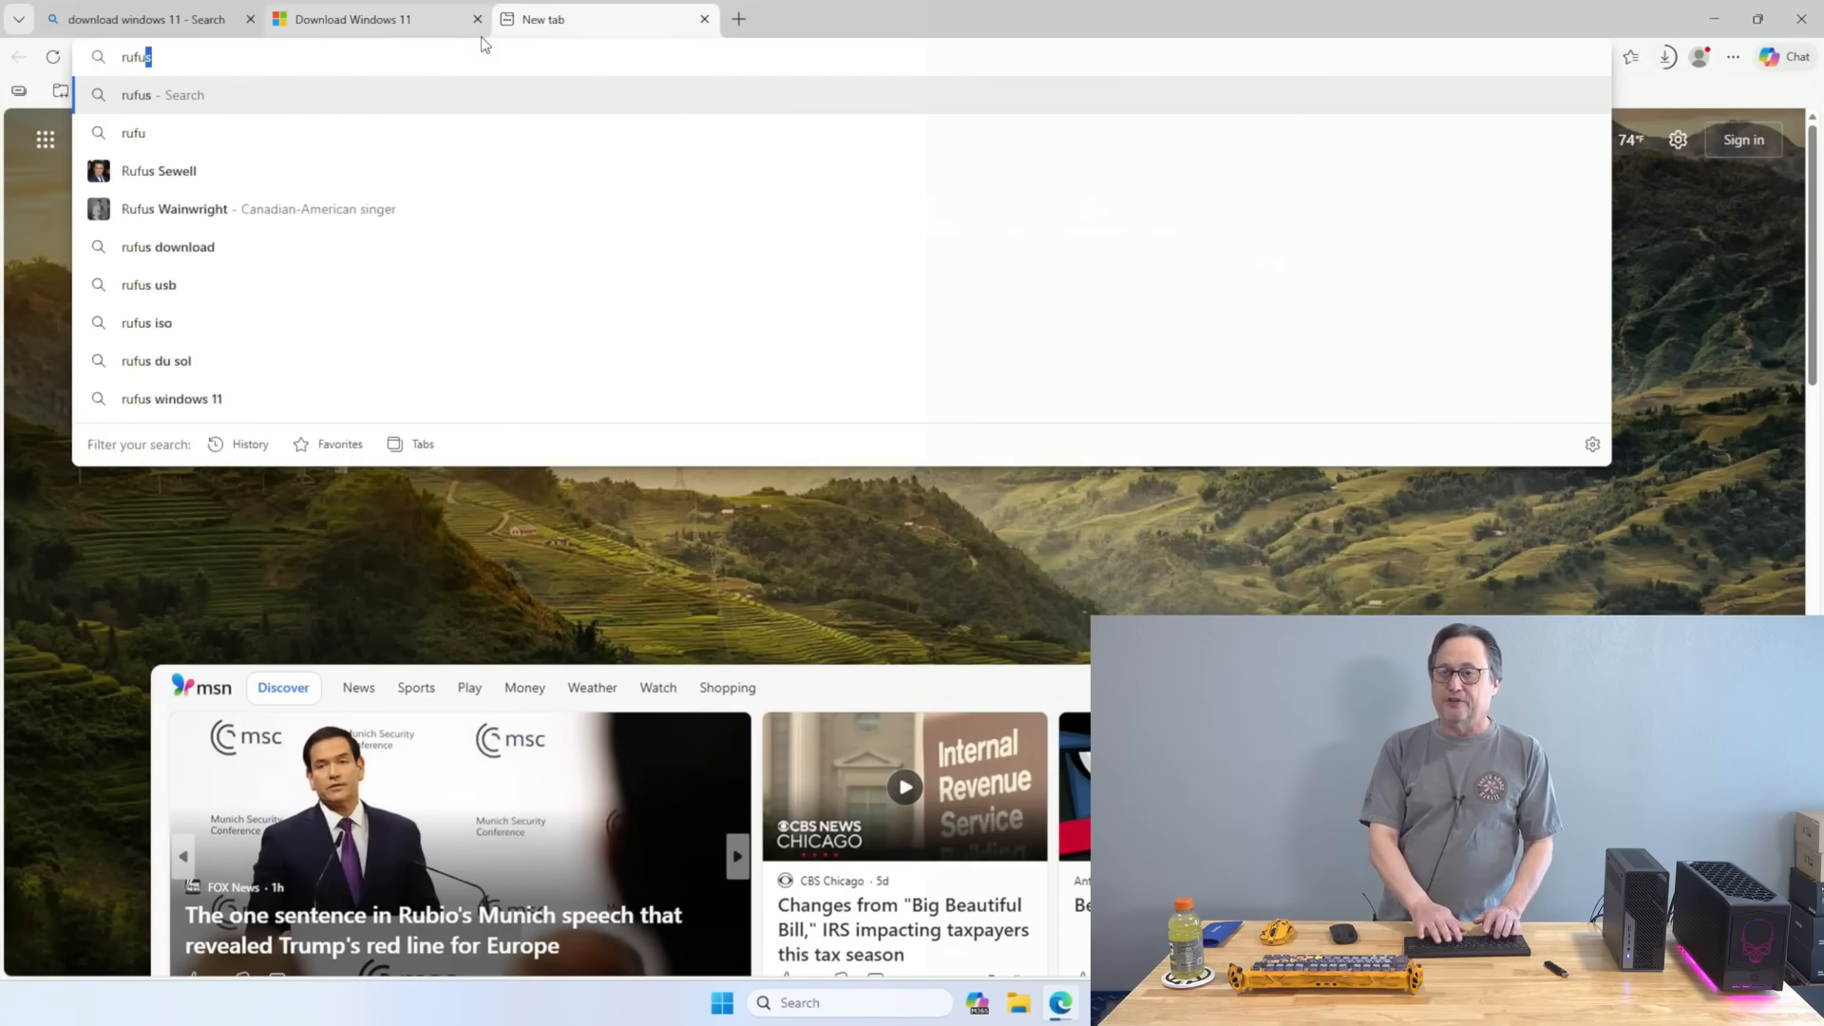
{"action": "key", "text": "Return"}
{"action": "scroll", "coordinate": [1038, 662], "scroll_direction": "down", "scroll_amount": 11}
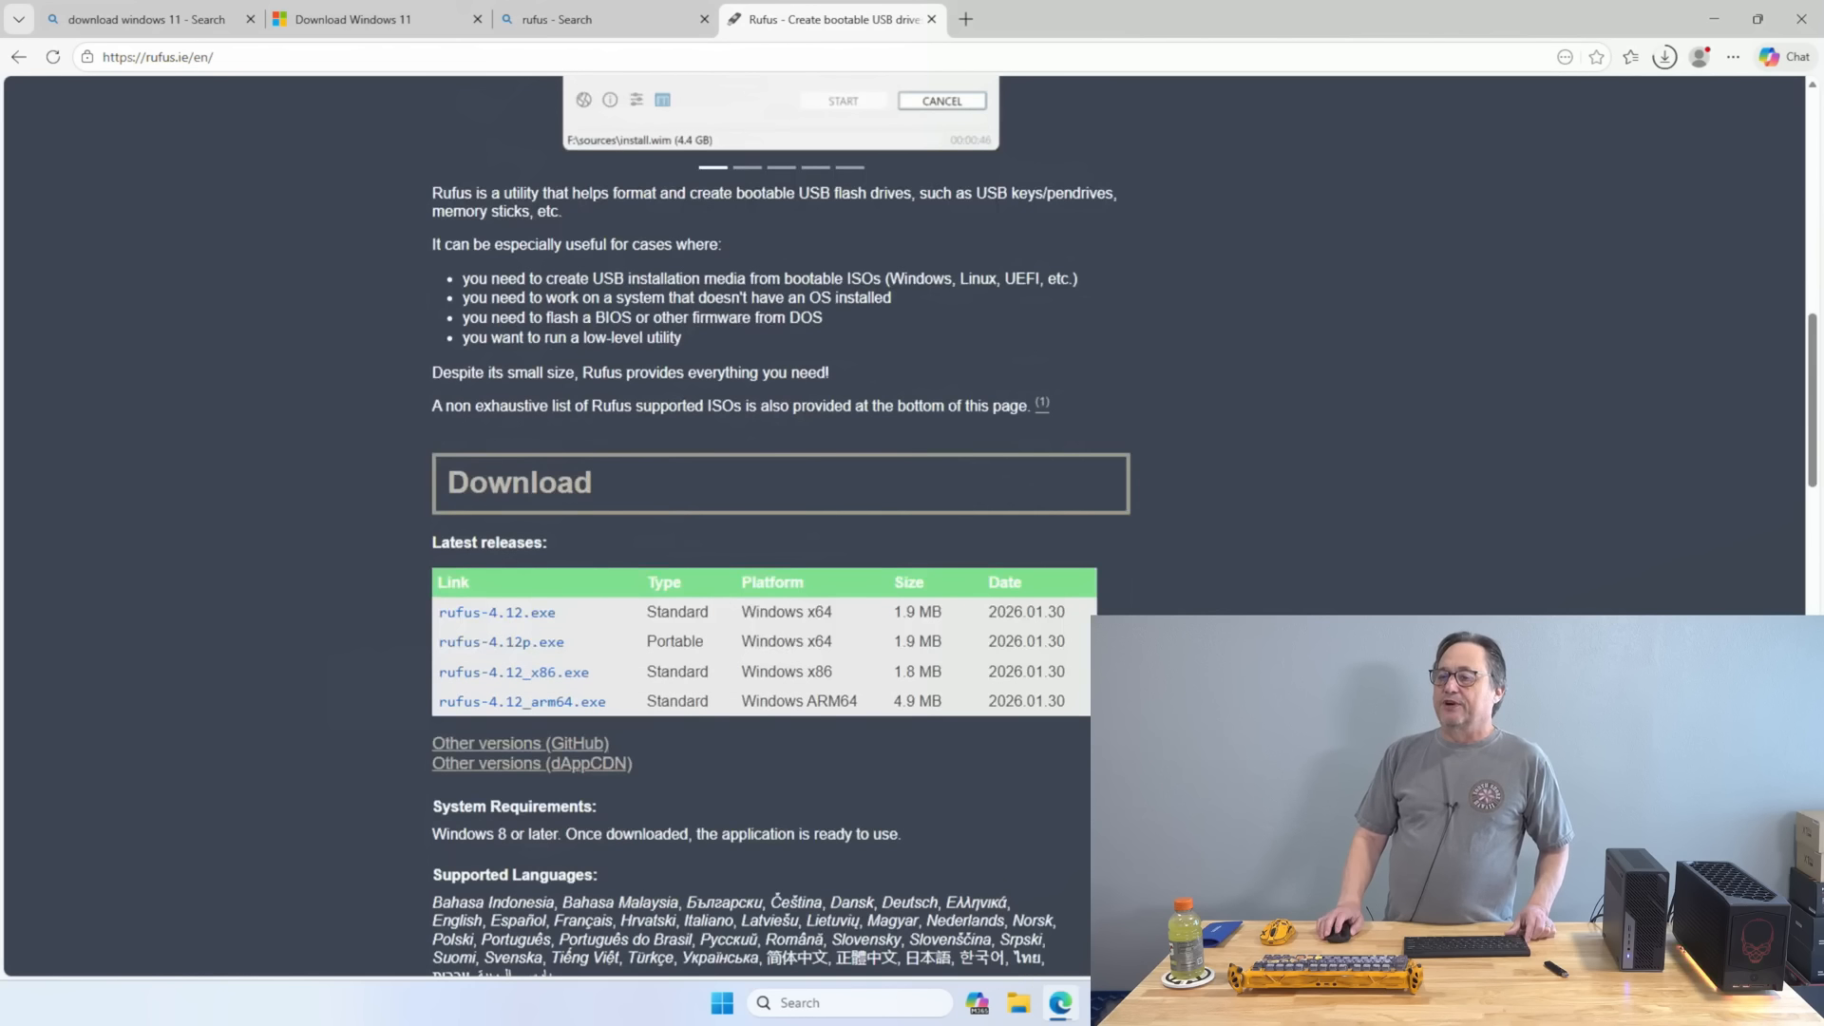
{"action": "left_click", "coordinate": [500, 619]}
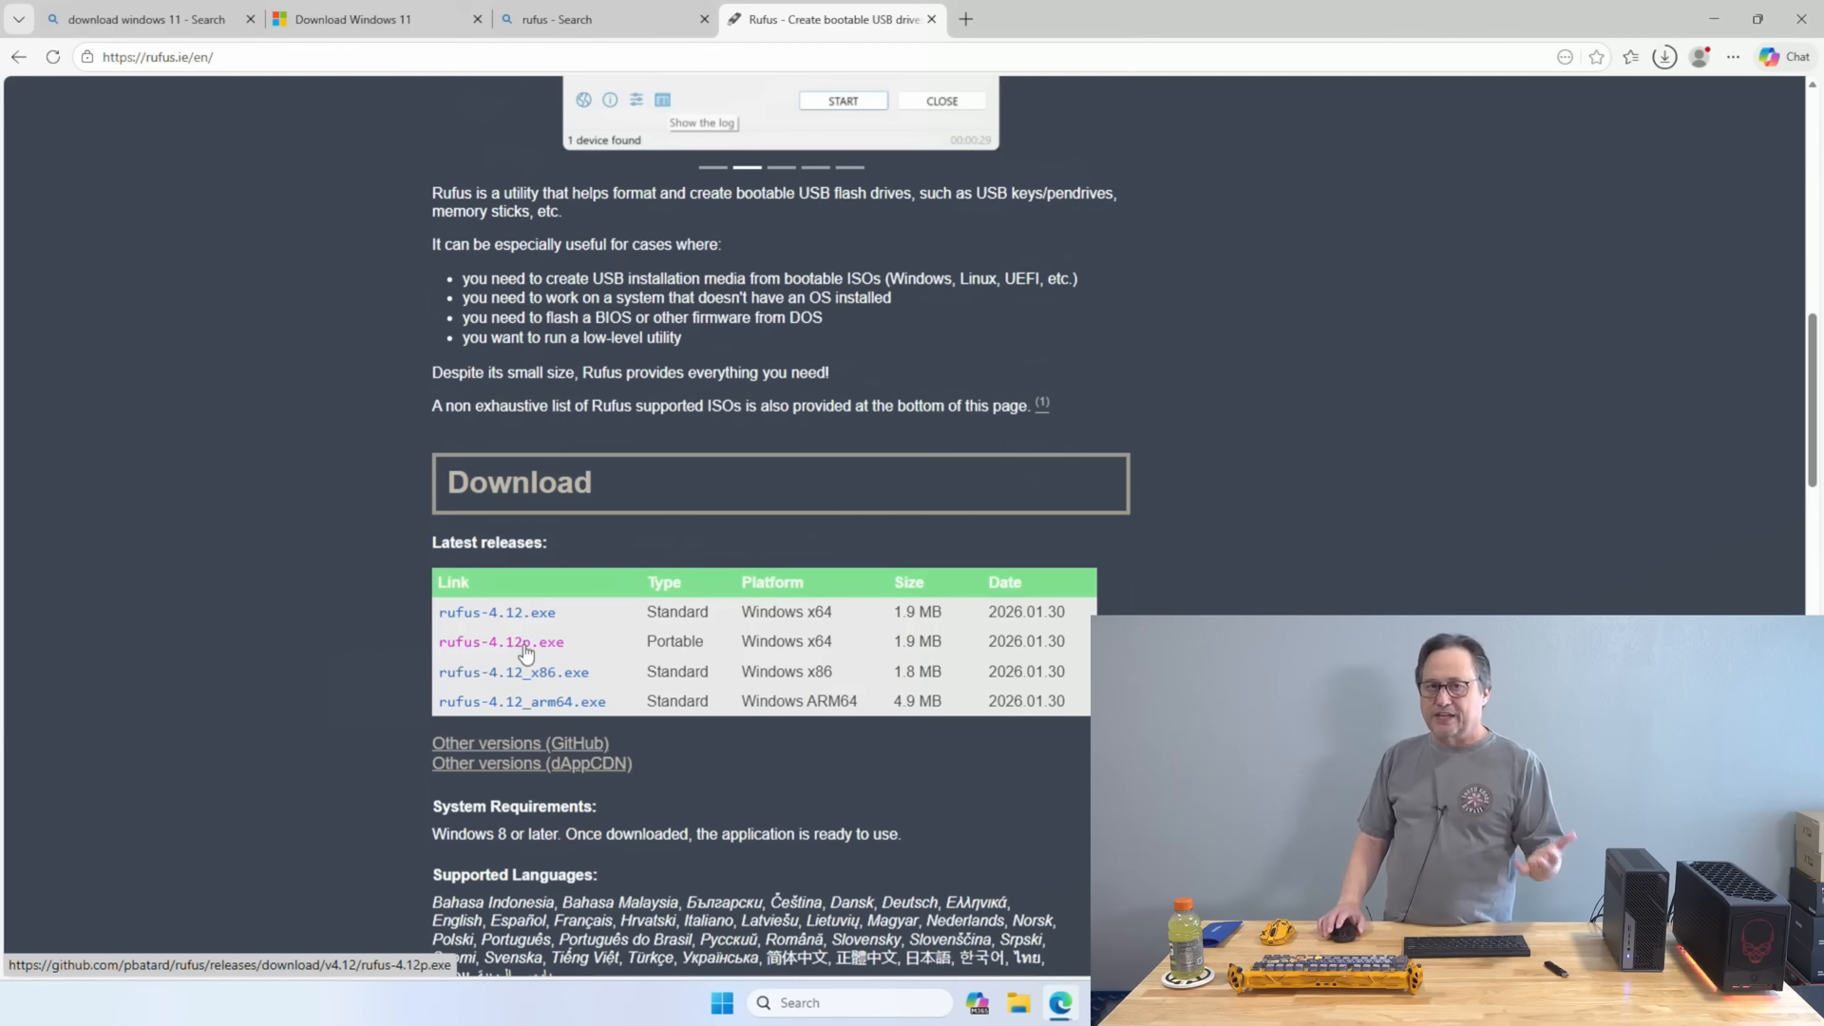
{"action": "left_click", "coordinate": [497, 612]}
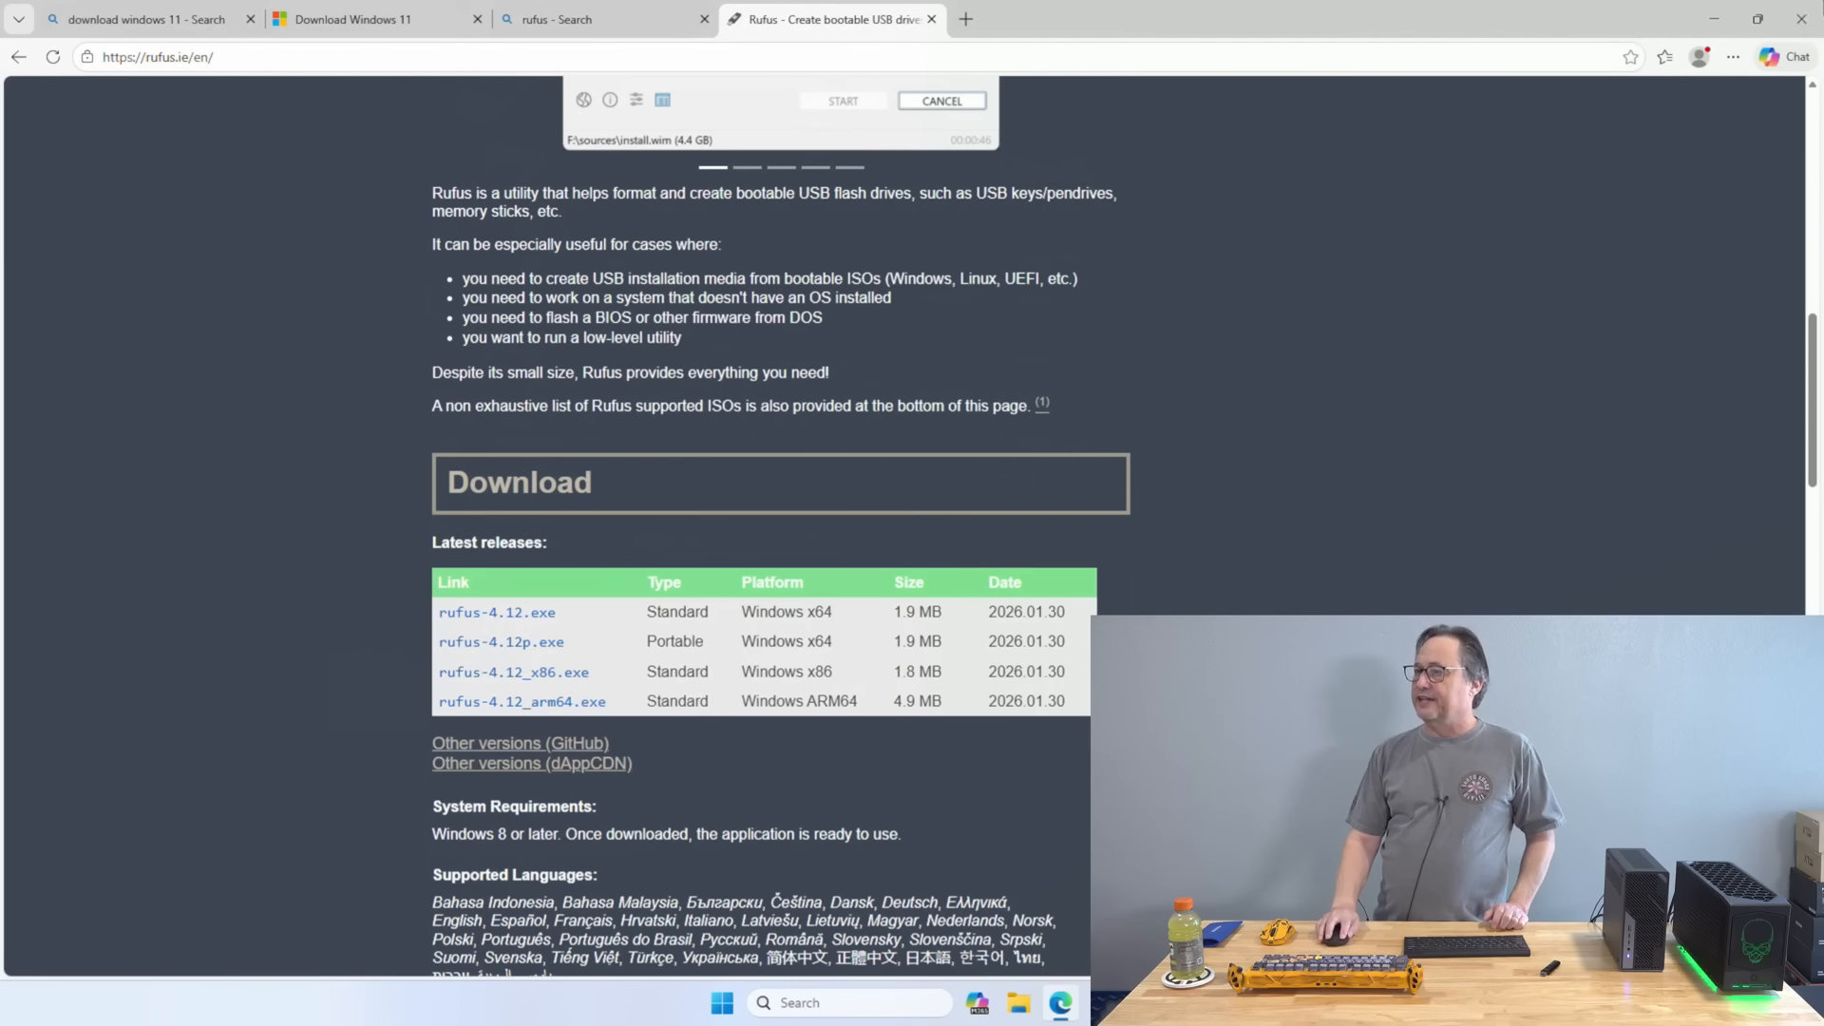
Step: Close the browser and check the Downloads folder for the Windows 11 ISO and the Rufus executable
{"action": "left_click", "coordinate": [1801, 19]}
{"action": "left_click", "coordinate": [1018, 1002]}
{"action": "left_click", "coordinate": [491, 520]}
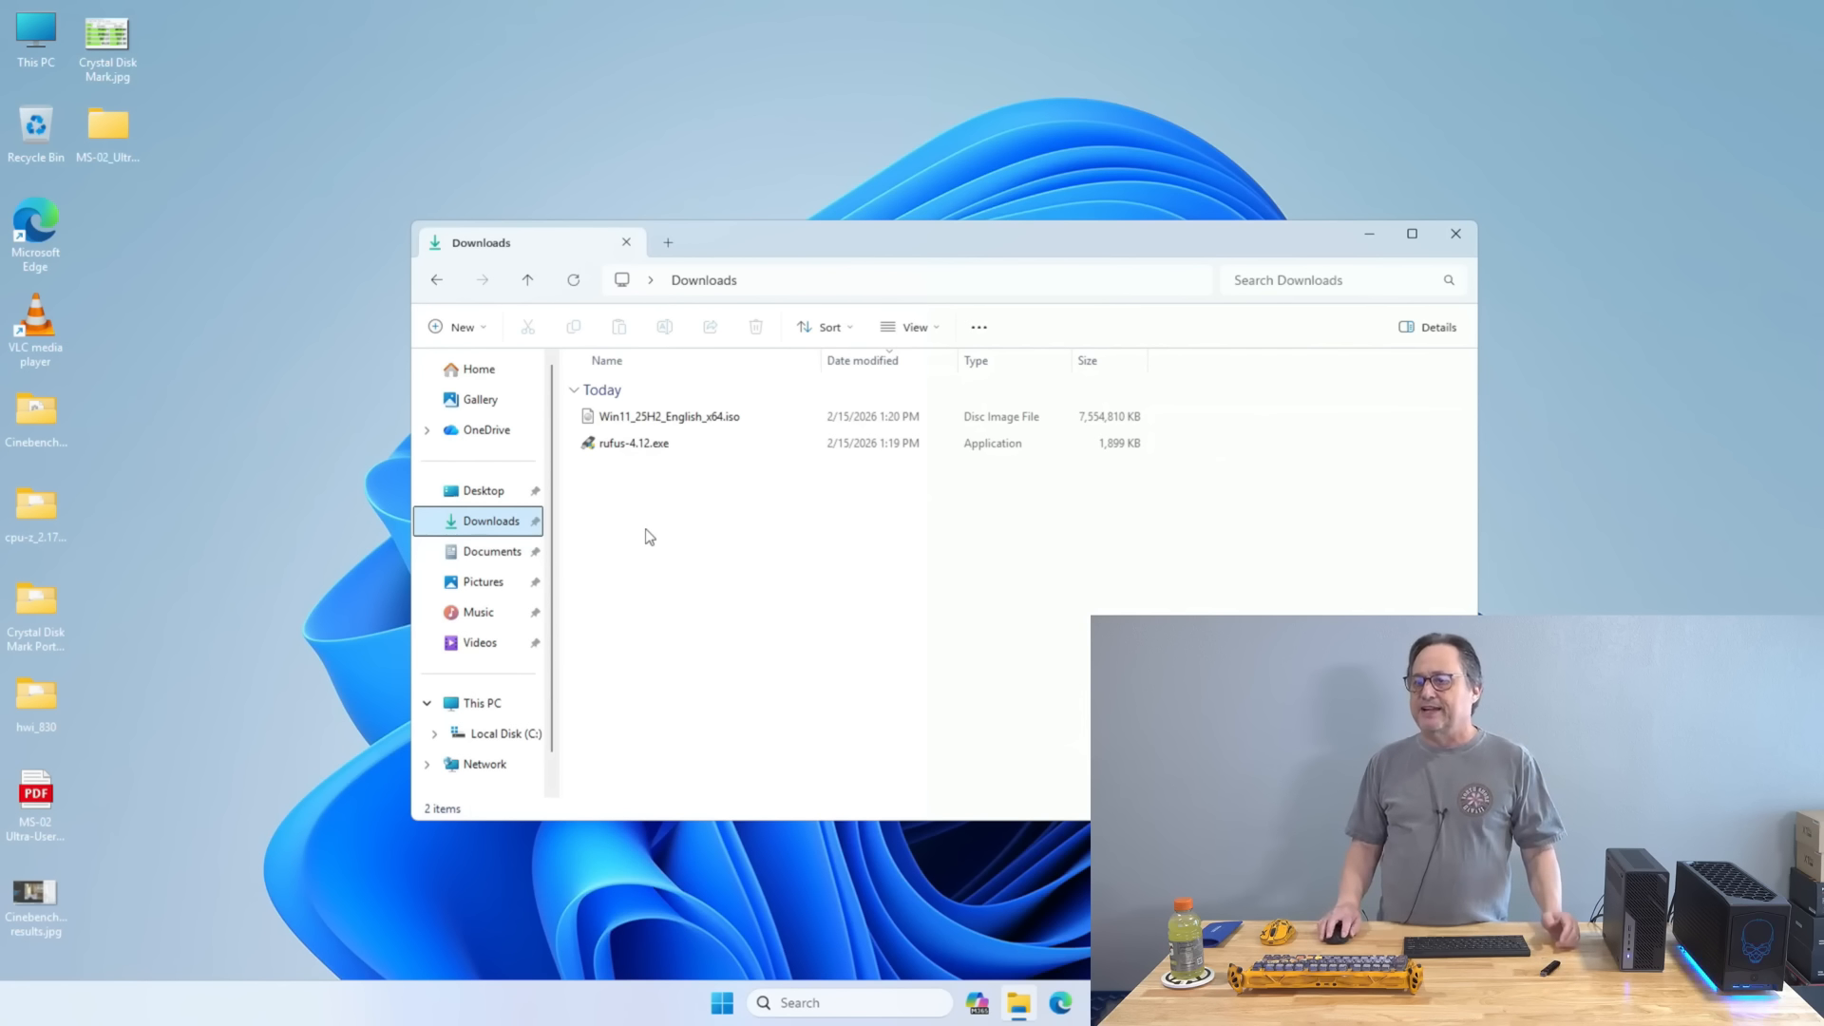
{"action": "left_click", "coordinate": [1457, 230]}
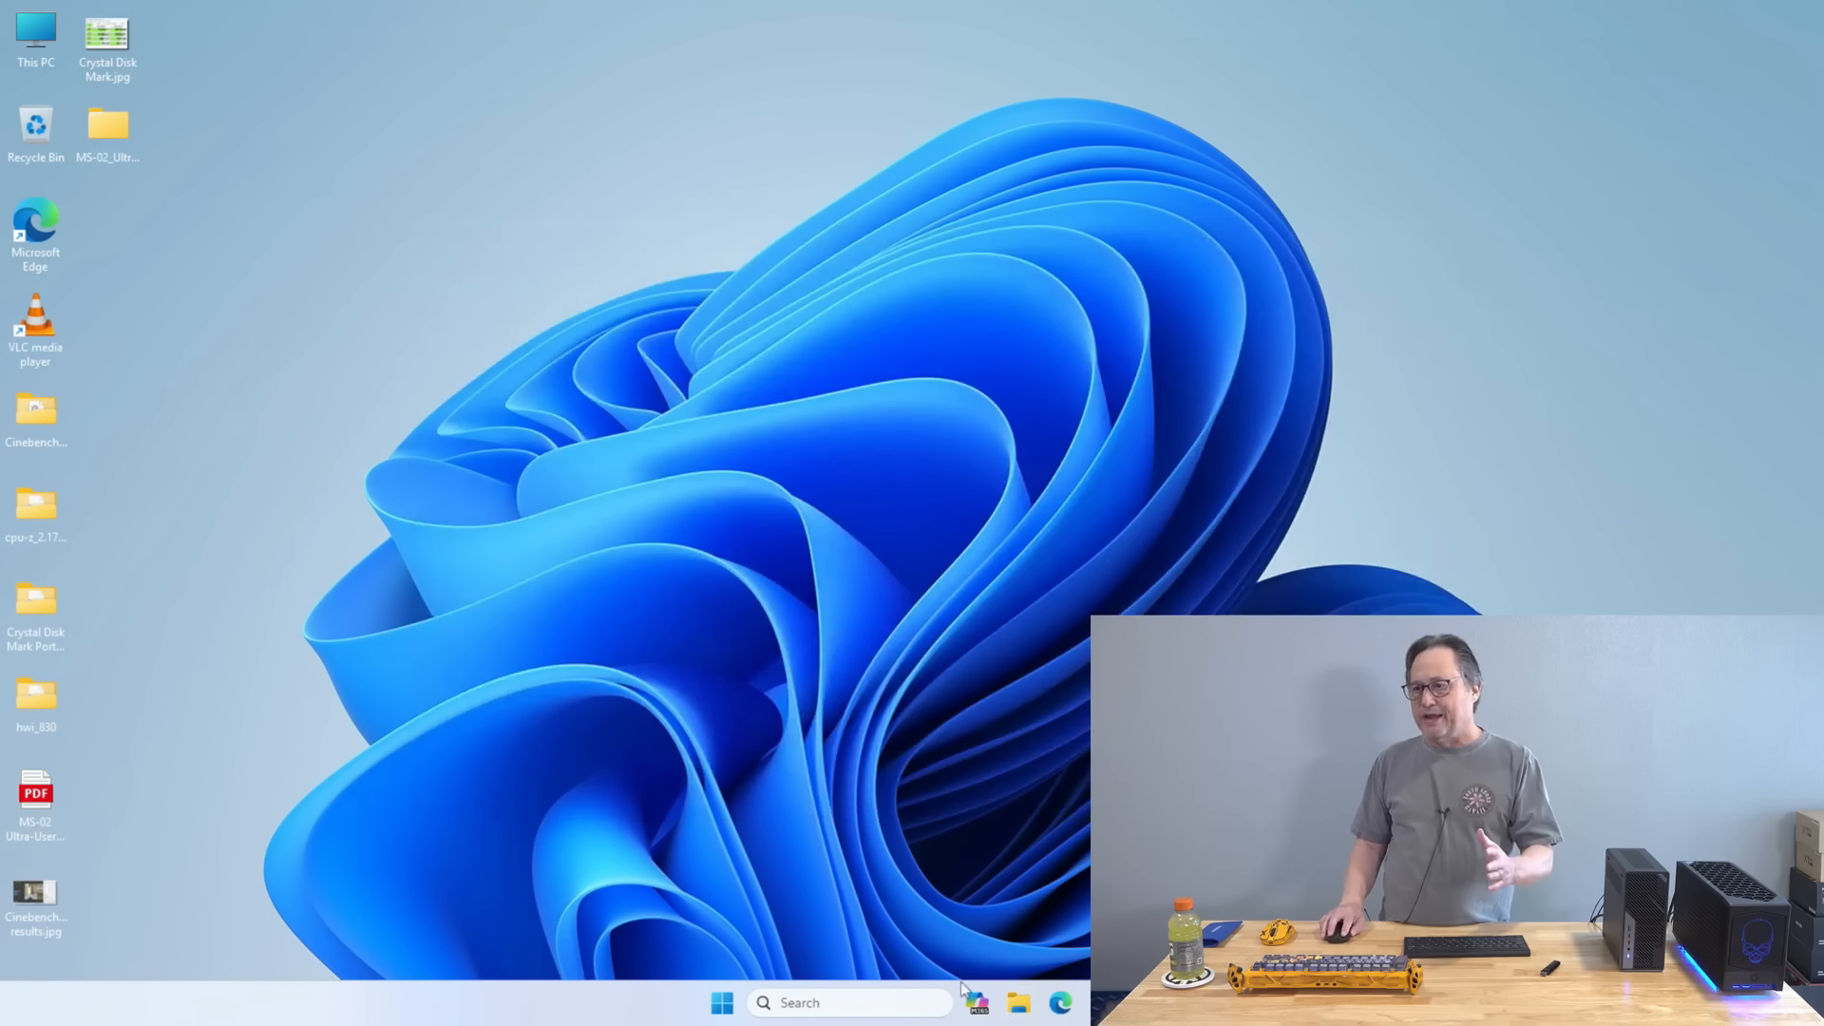
Step: Launch rufus-4.12.exe from the Downloads folder and close the File Explorer window
{"action": "left_click", "coordinate": [1014, 1004]}
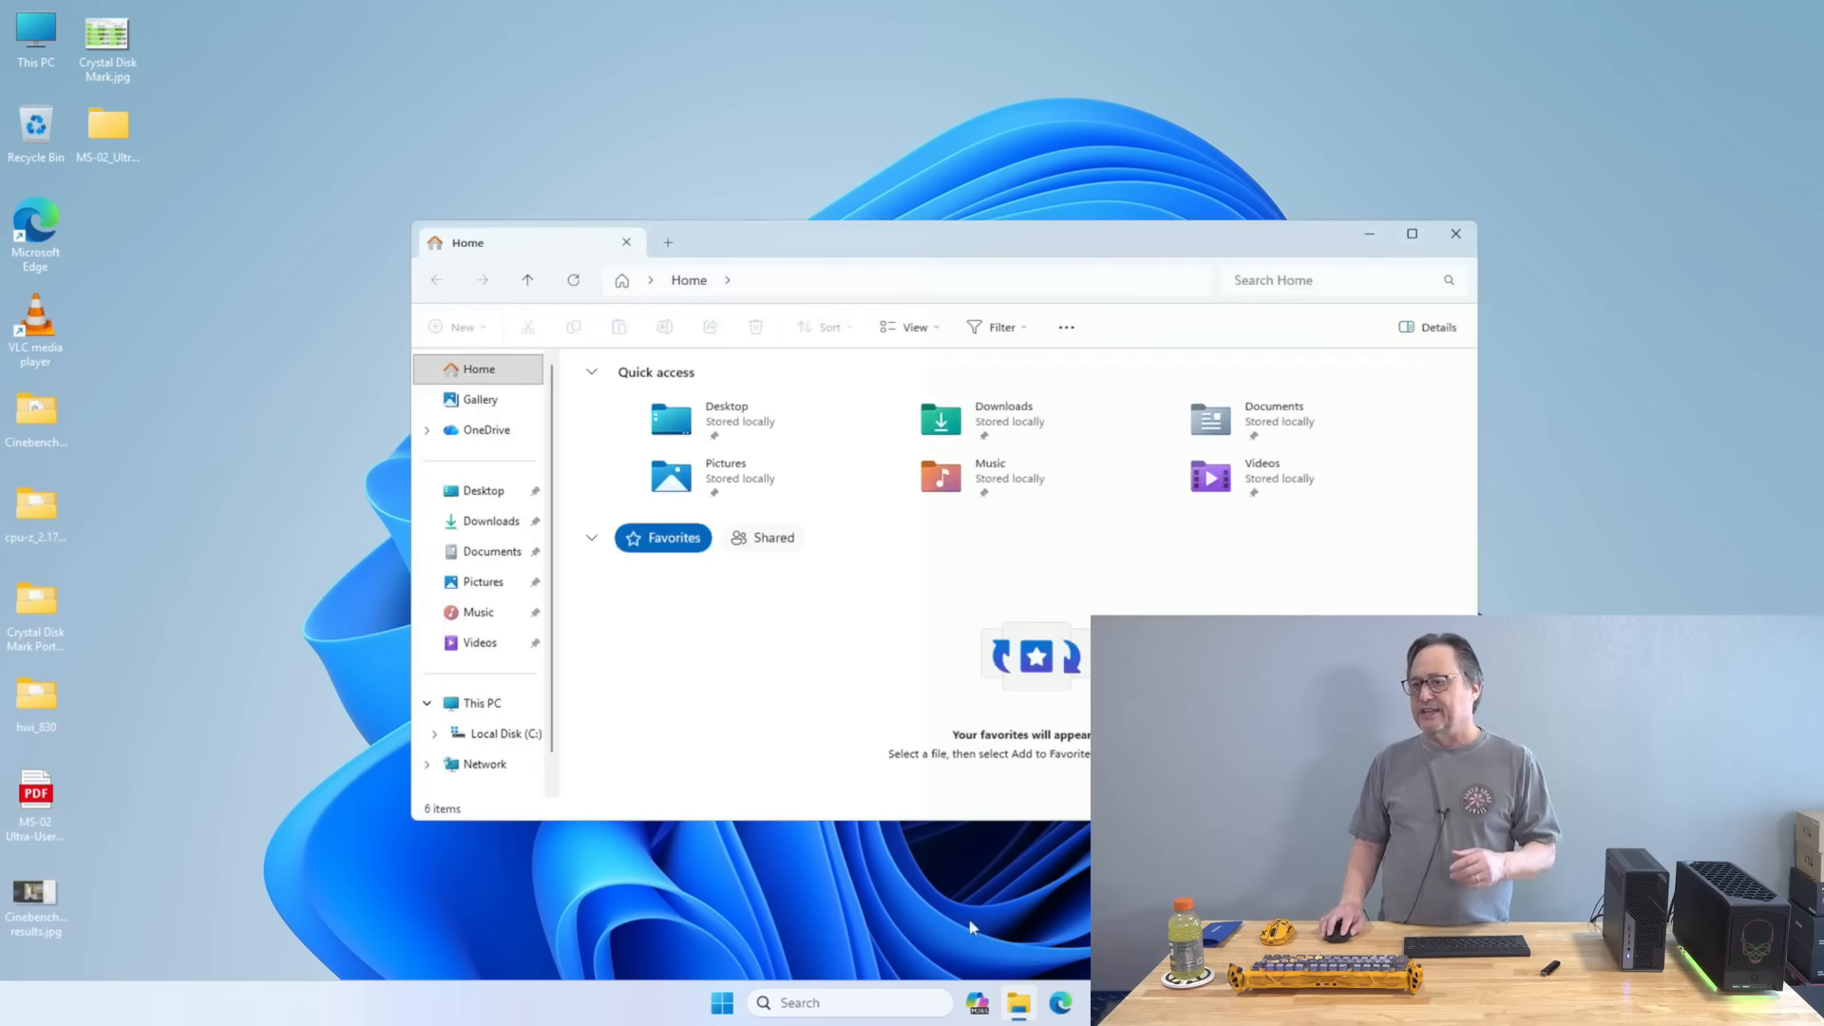
{"action": "left_click", "coordinate": [492, 528]}
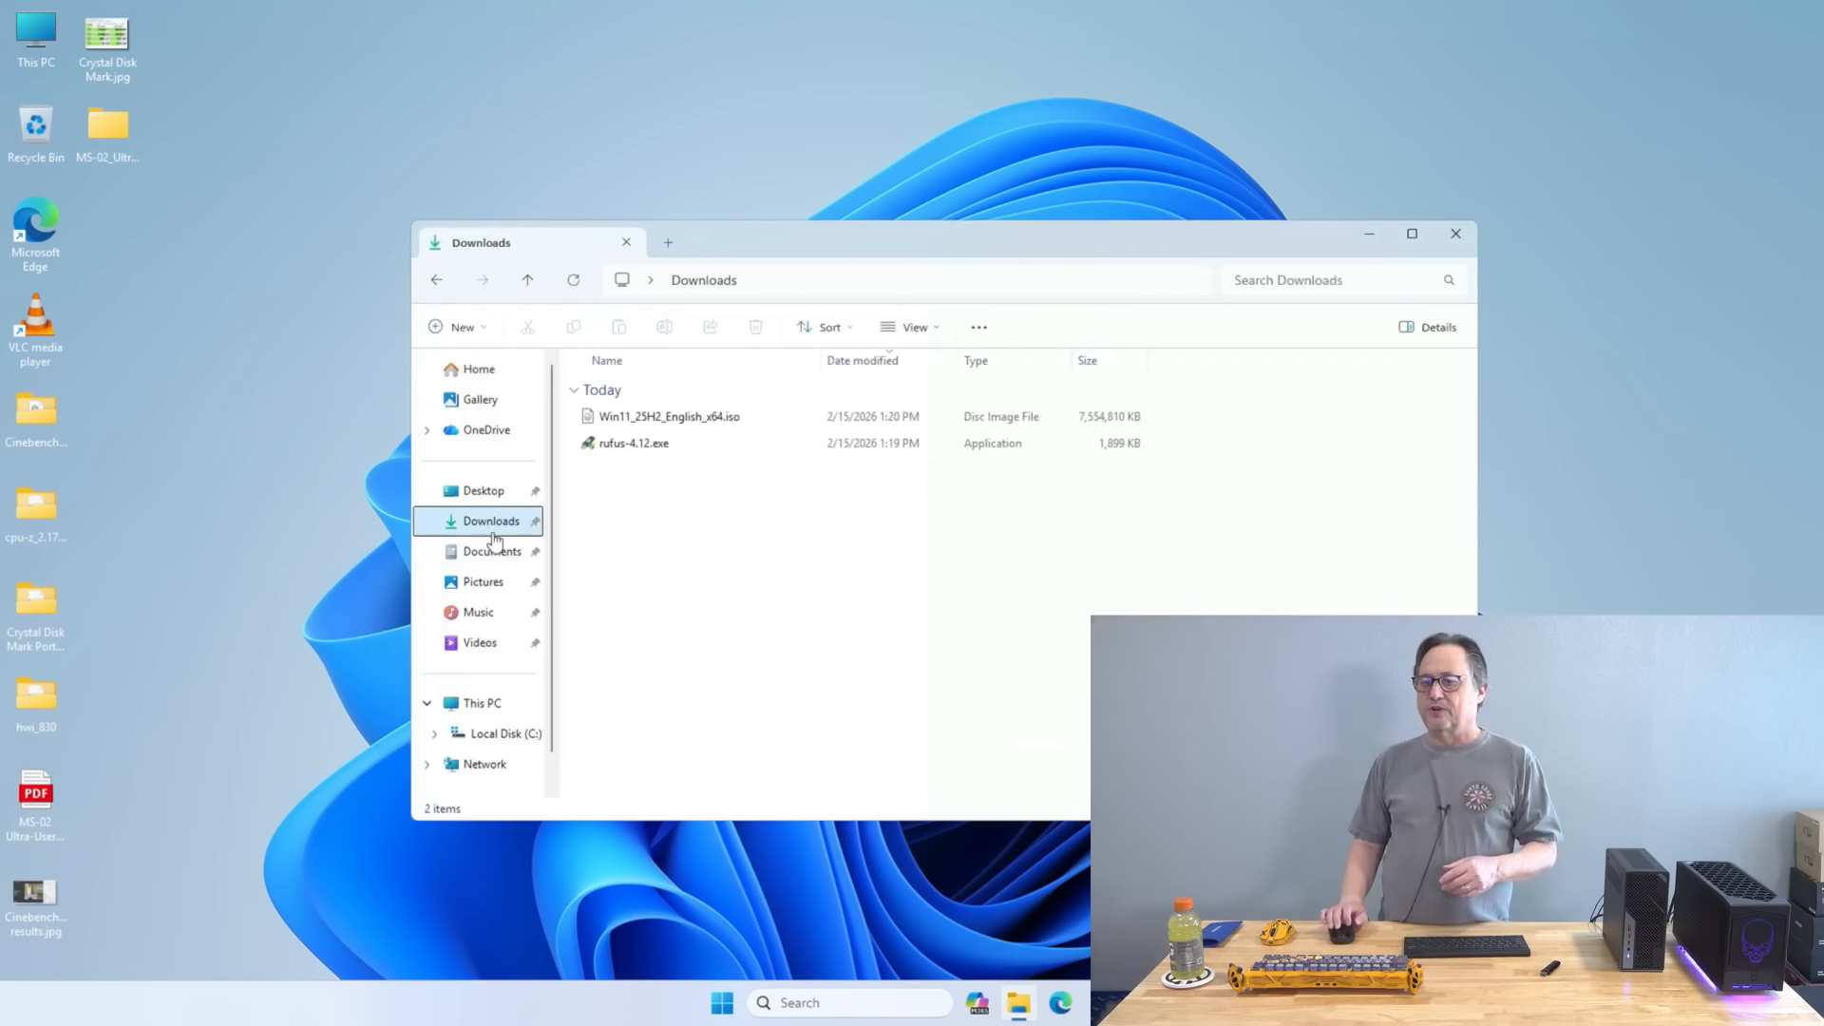
{"action": "double_click", "coordinate": [643, 454]}
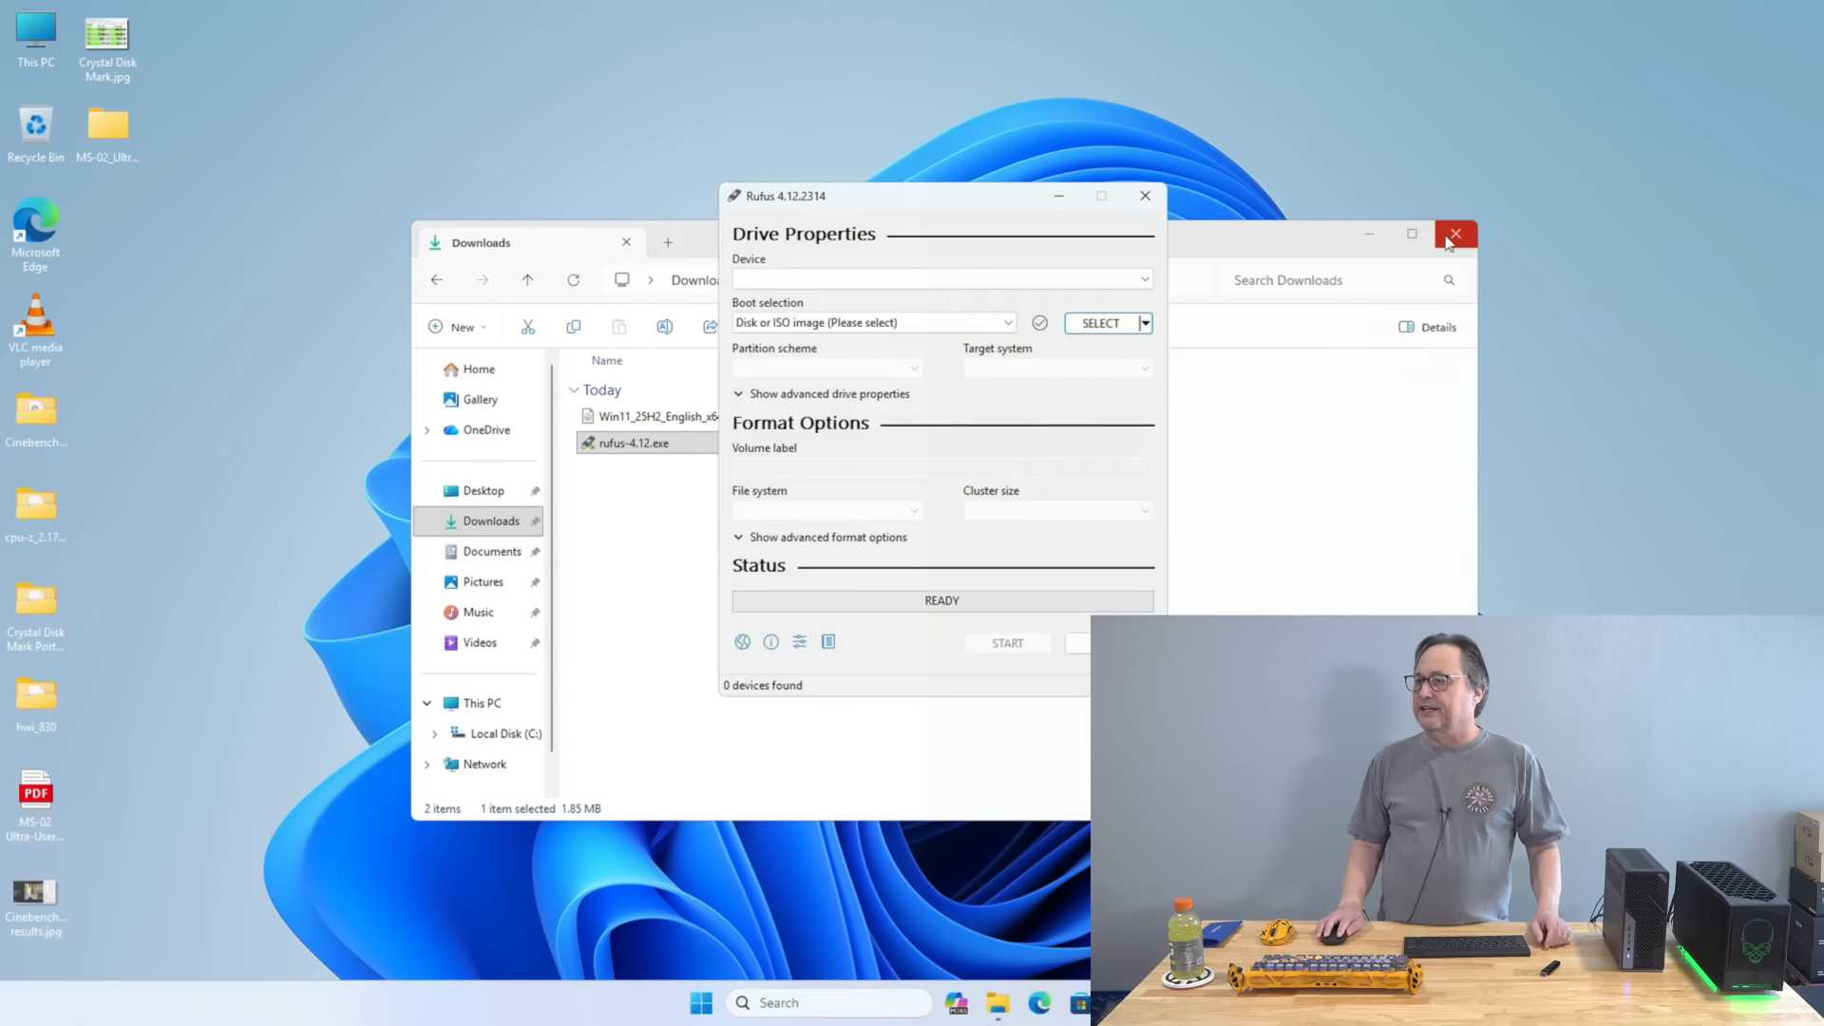
{"action": "left_click", "coordinate": [1445, 236]}
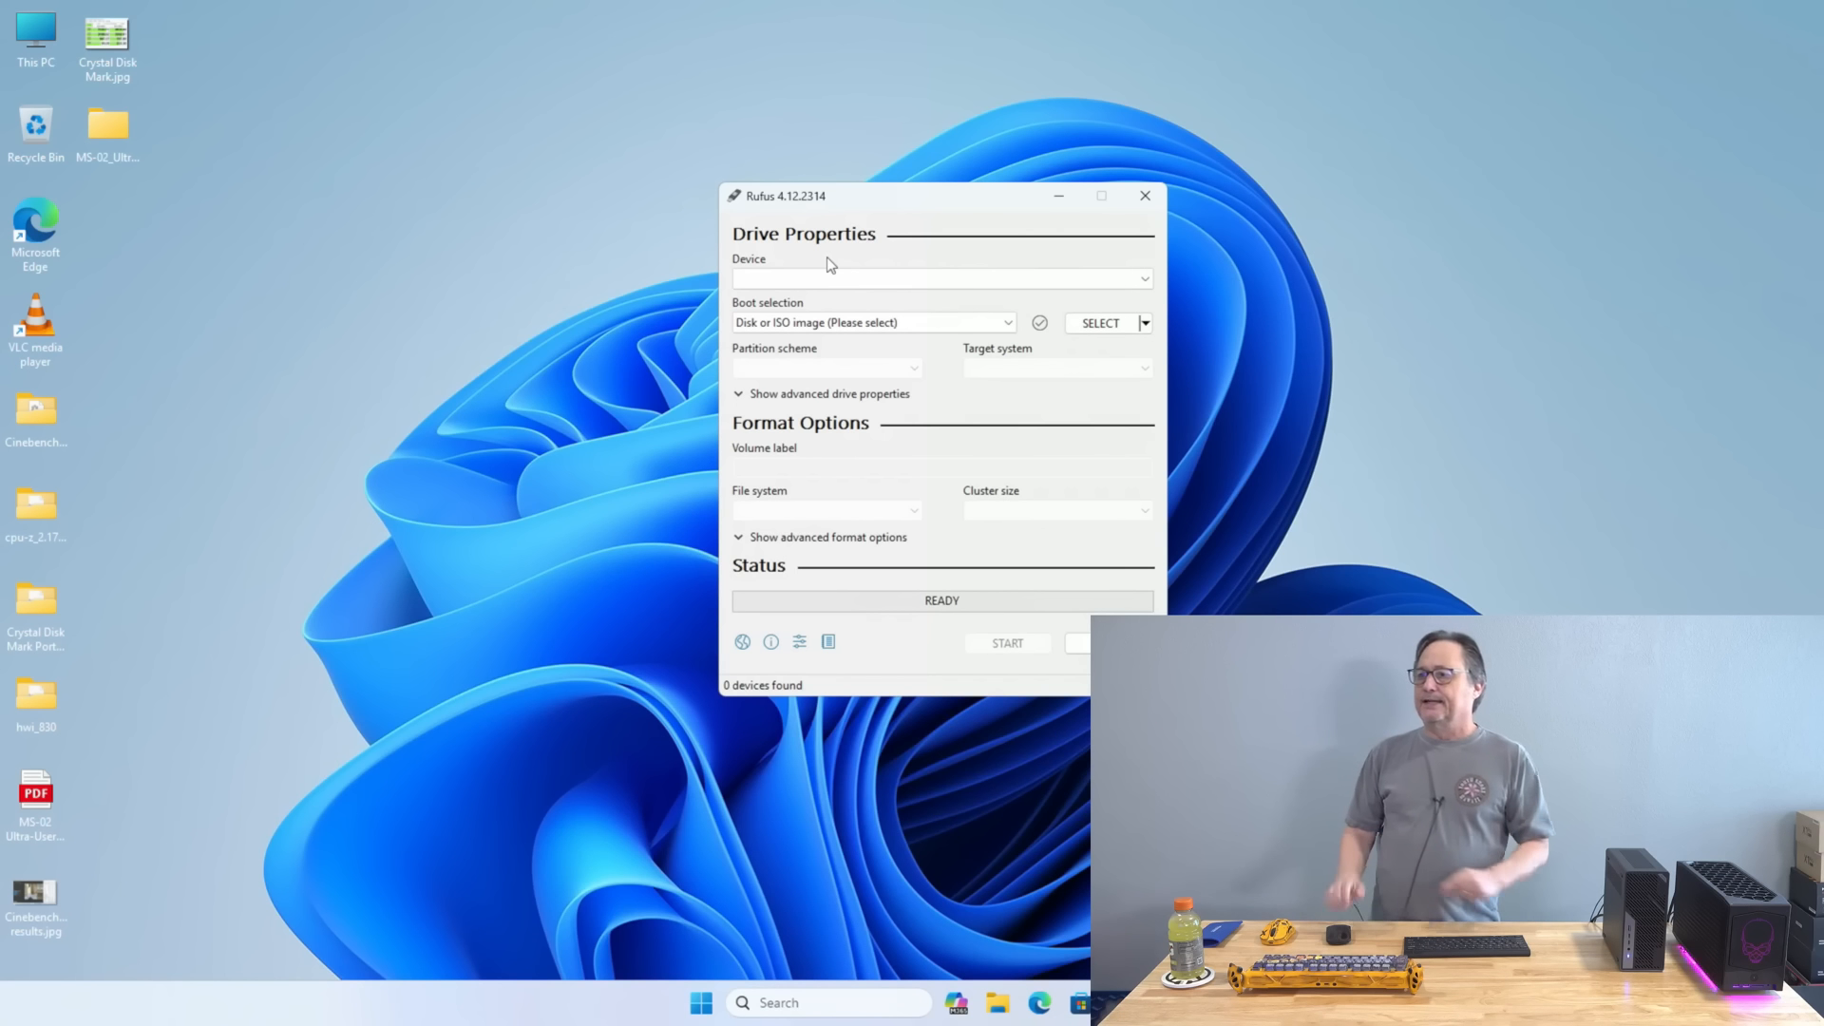
Step: Set up the 16 GB USB drive in Rufus with Win11_25H2_English_x64.iso from Downloads as the boot image
{"action": "left_click", "coordinate": [919, 278]}
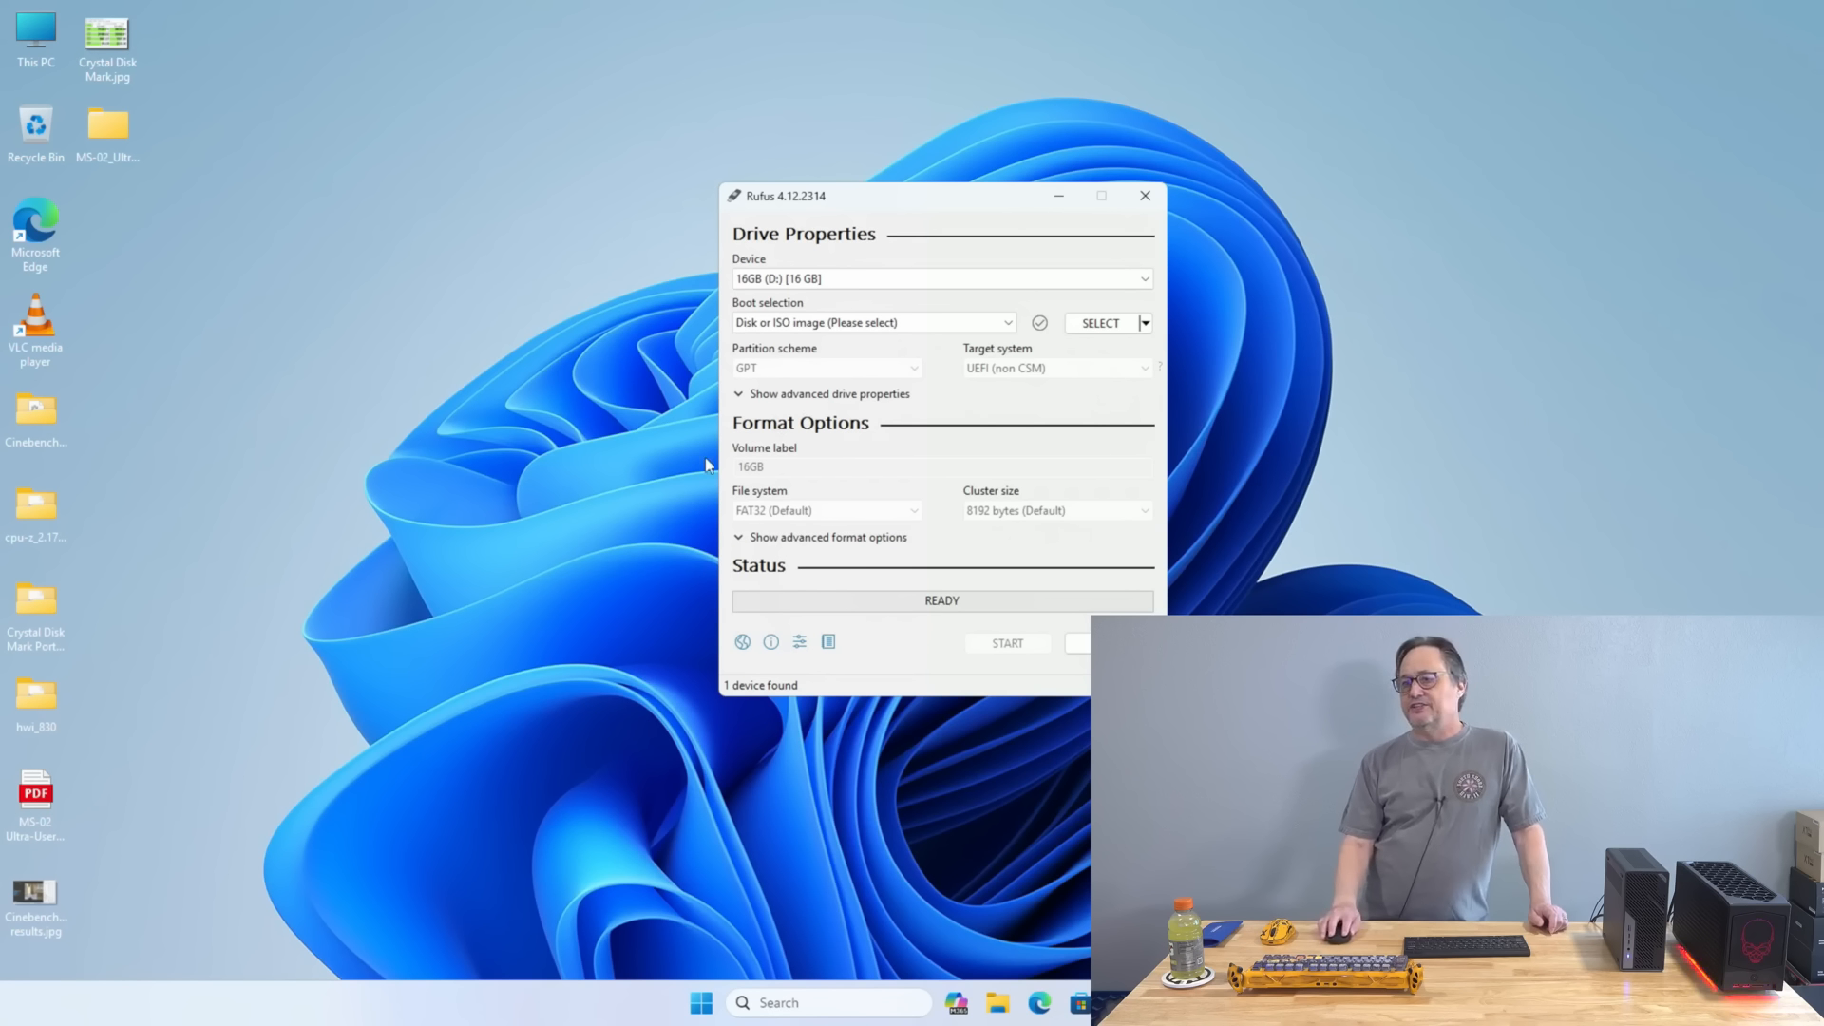
{"action": "left_click", "coordinate": [814, 323]}
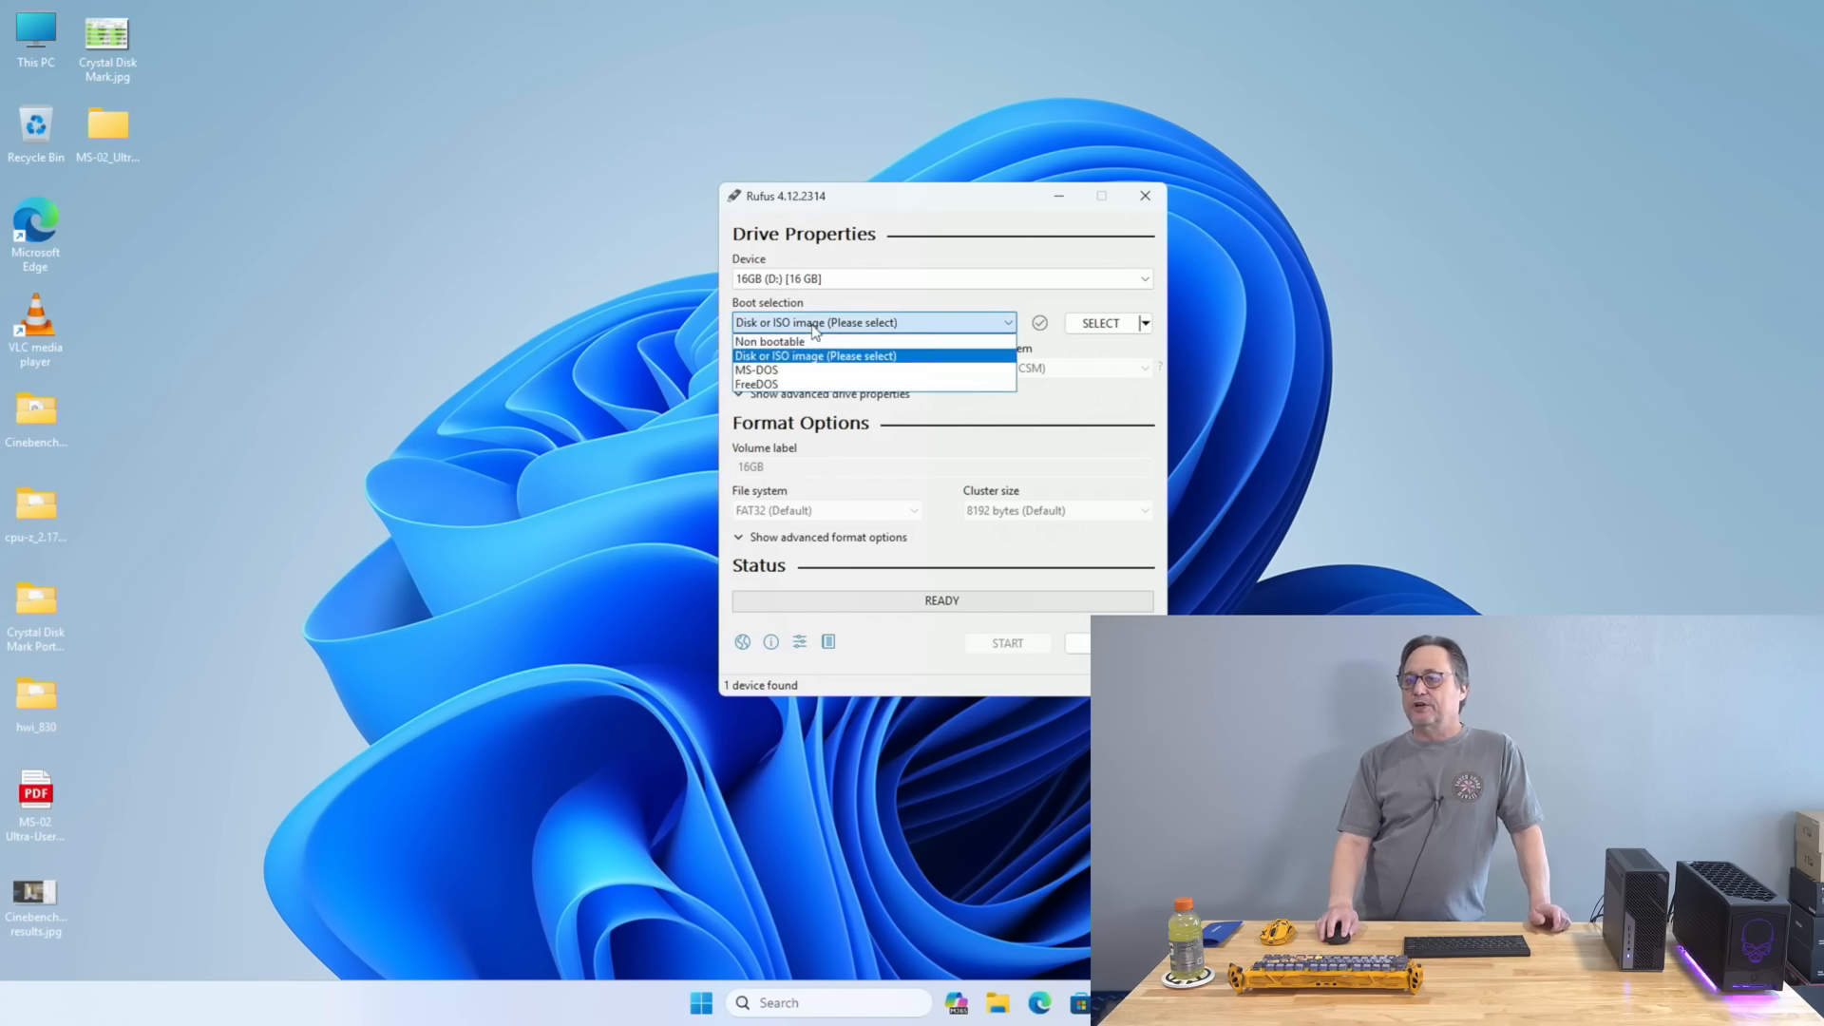
{"action": "left_click", "coordinate": [809, 356]}
{"action": "left_click", "coordinate": [1100, 323]}
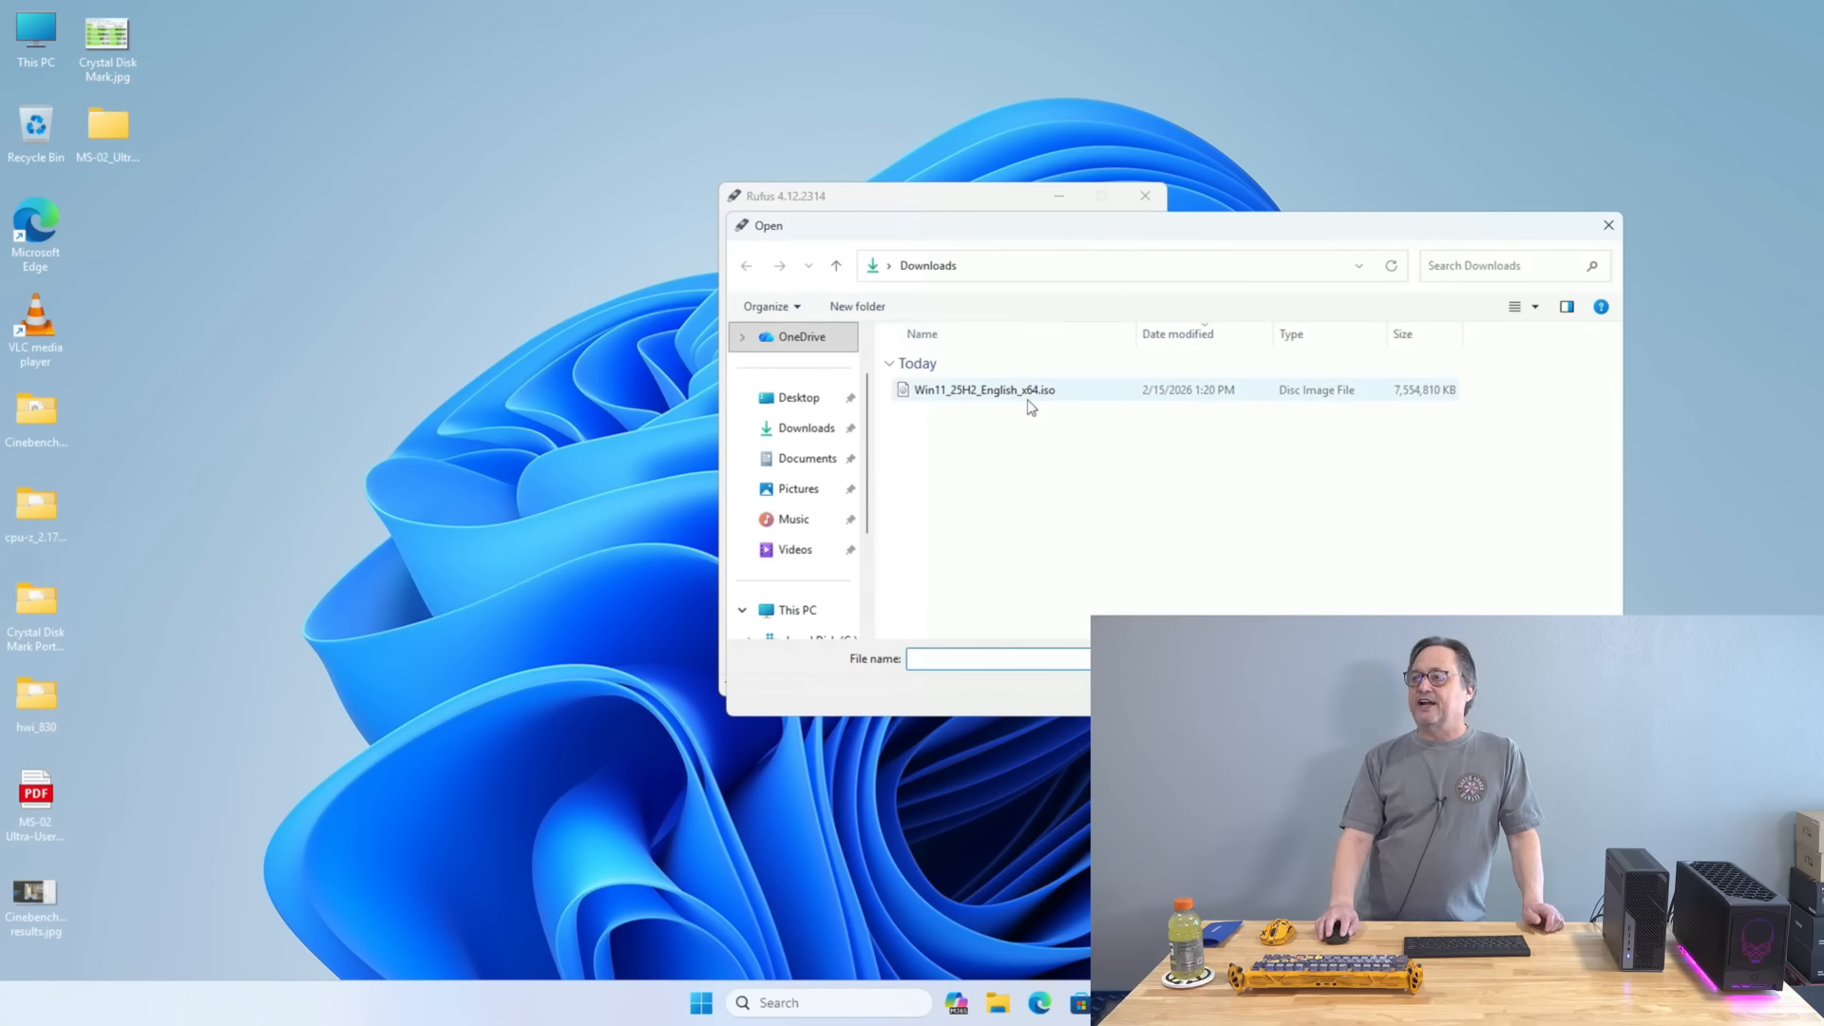
{"action": "left_click", "coordinate": [750, 429]}
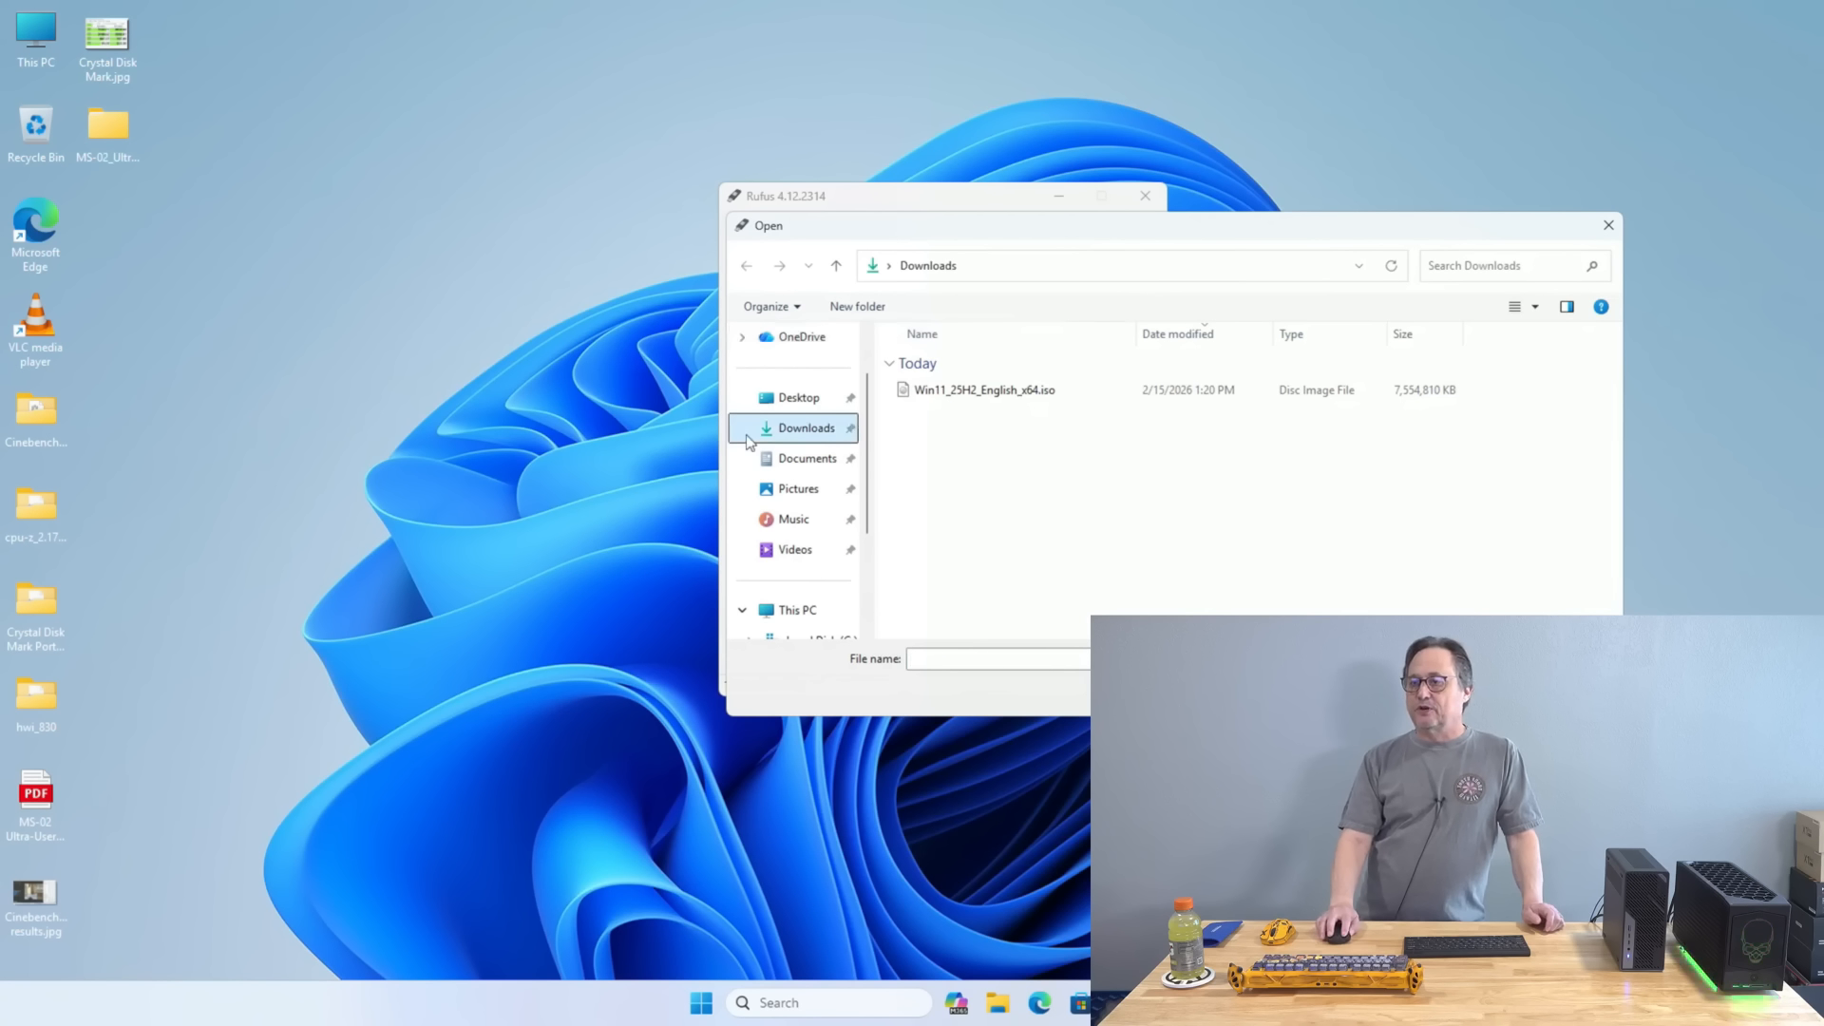
{"action": "left_click", "coordinate": [1048, 397]}
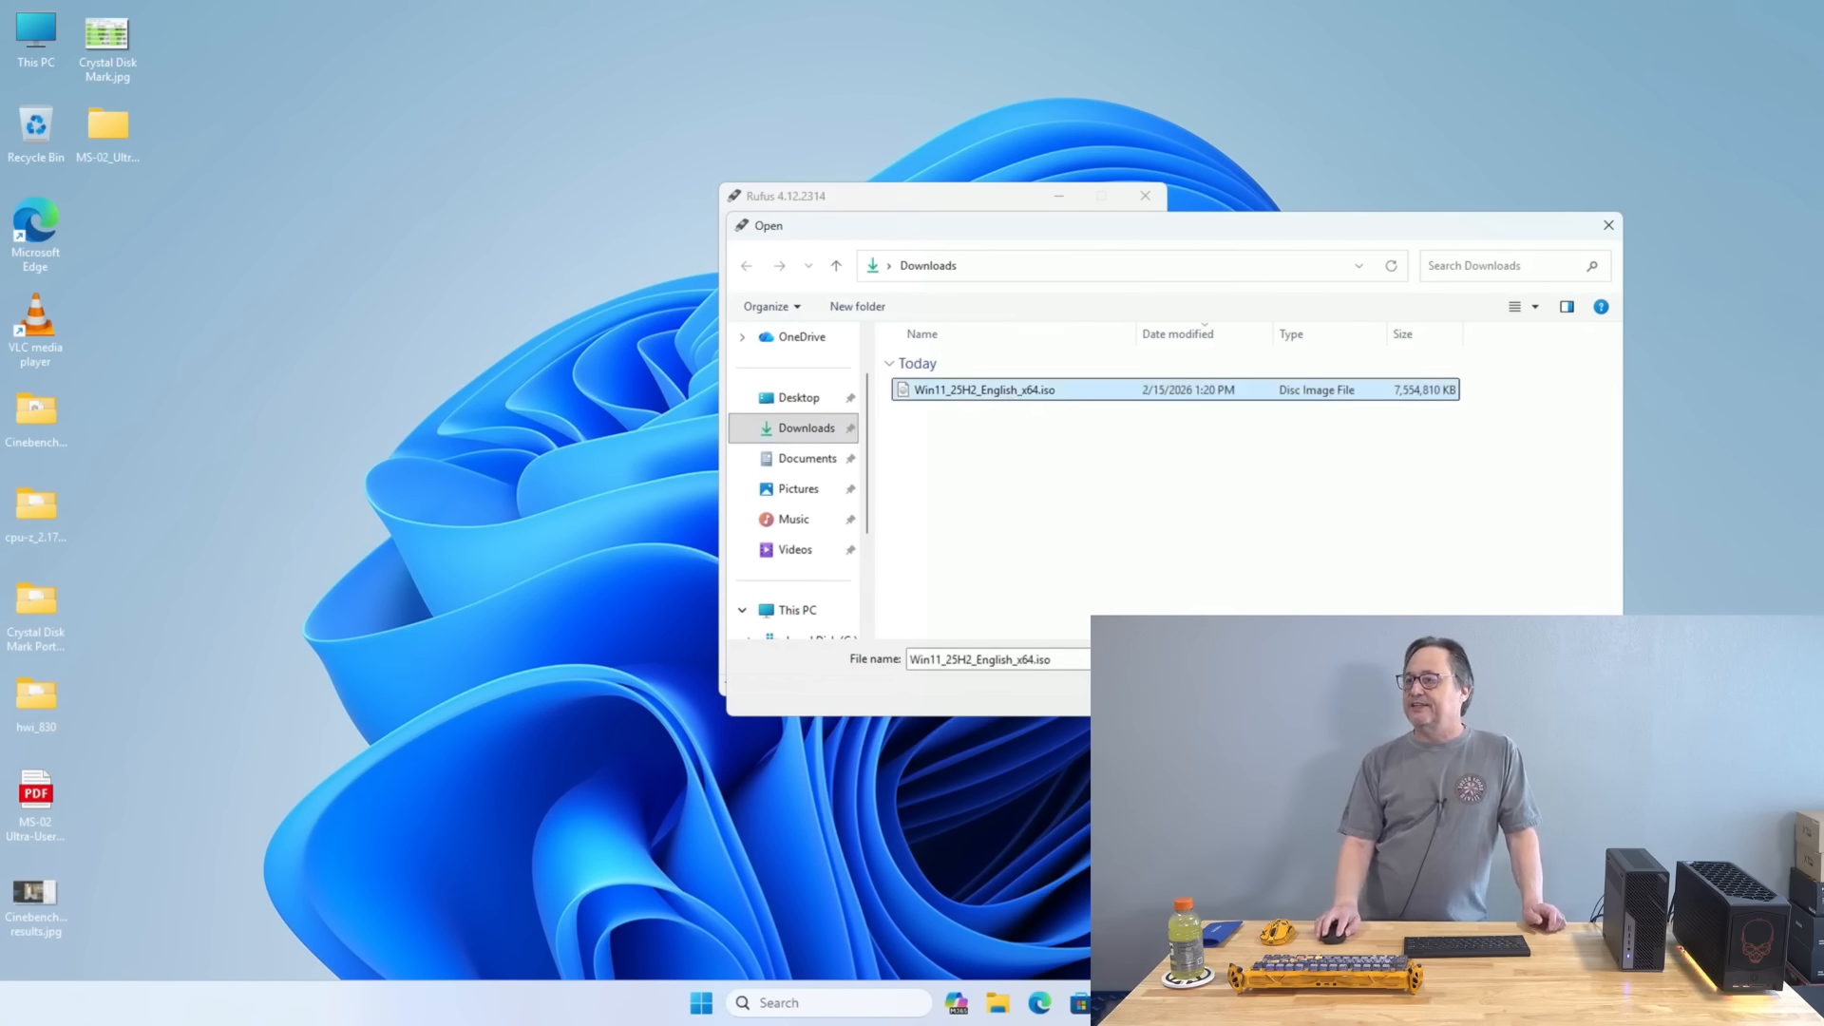
{"action": "double_click", "coordinate": [1047, 392]}
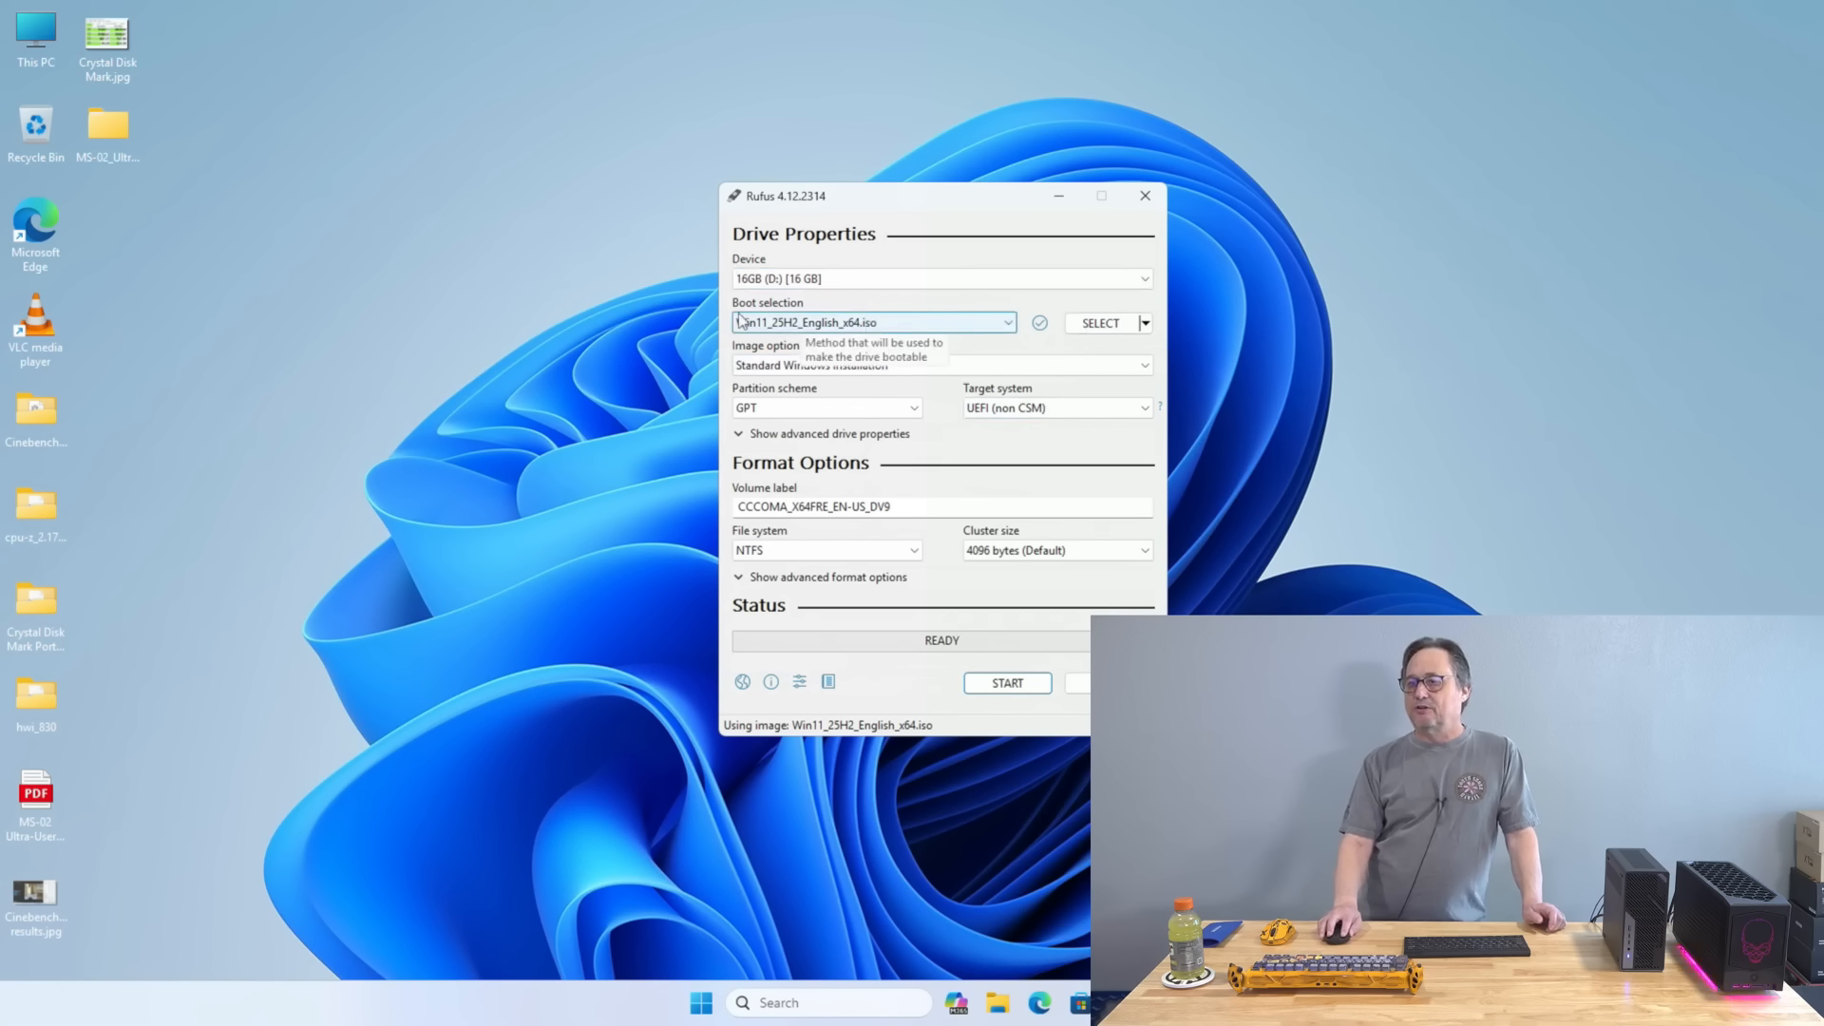
Step: Write the installer to the USB drive with the online Microsoft account requirement removed and automatic BitLocker encryption disabled, then close Rufus
{"action": "left_click", "coordinate": [1024, 678]}
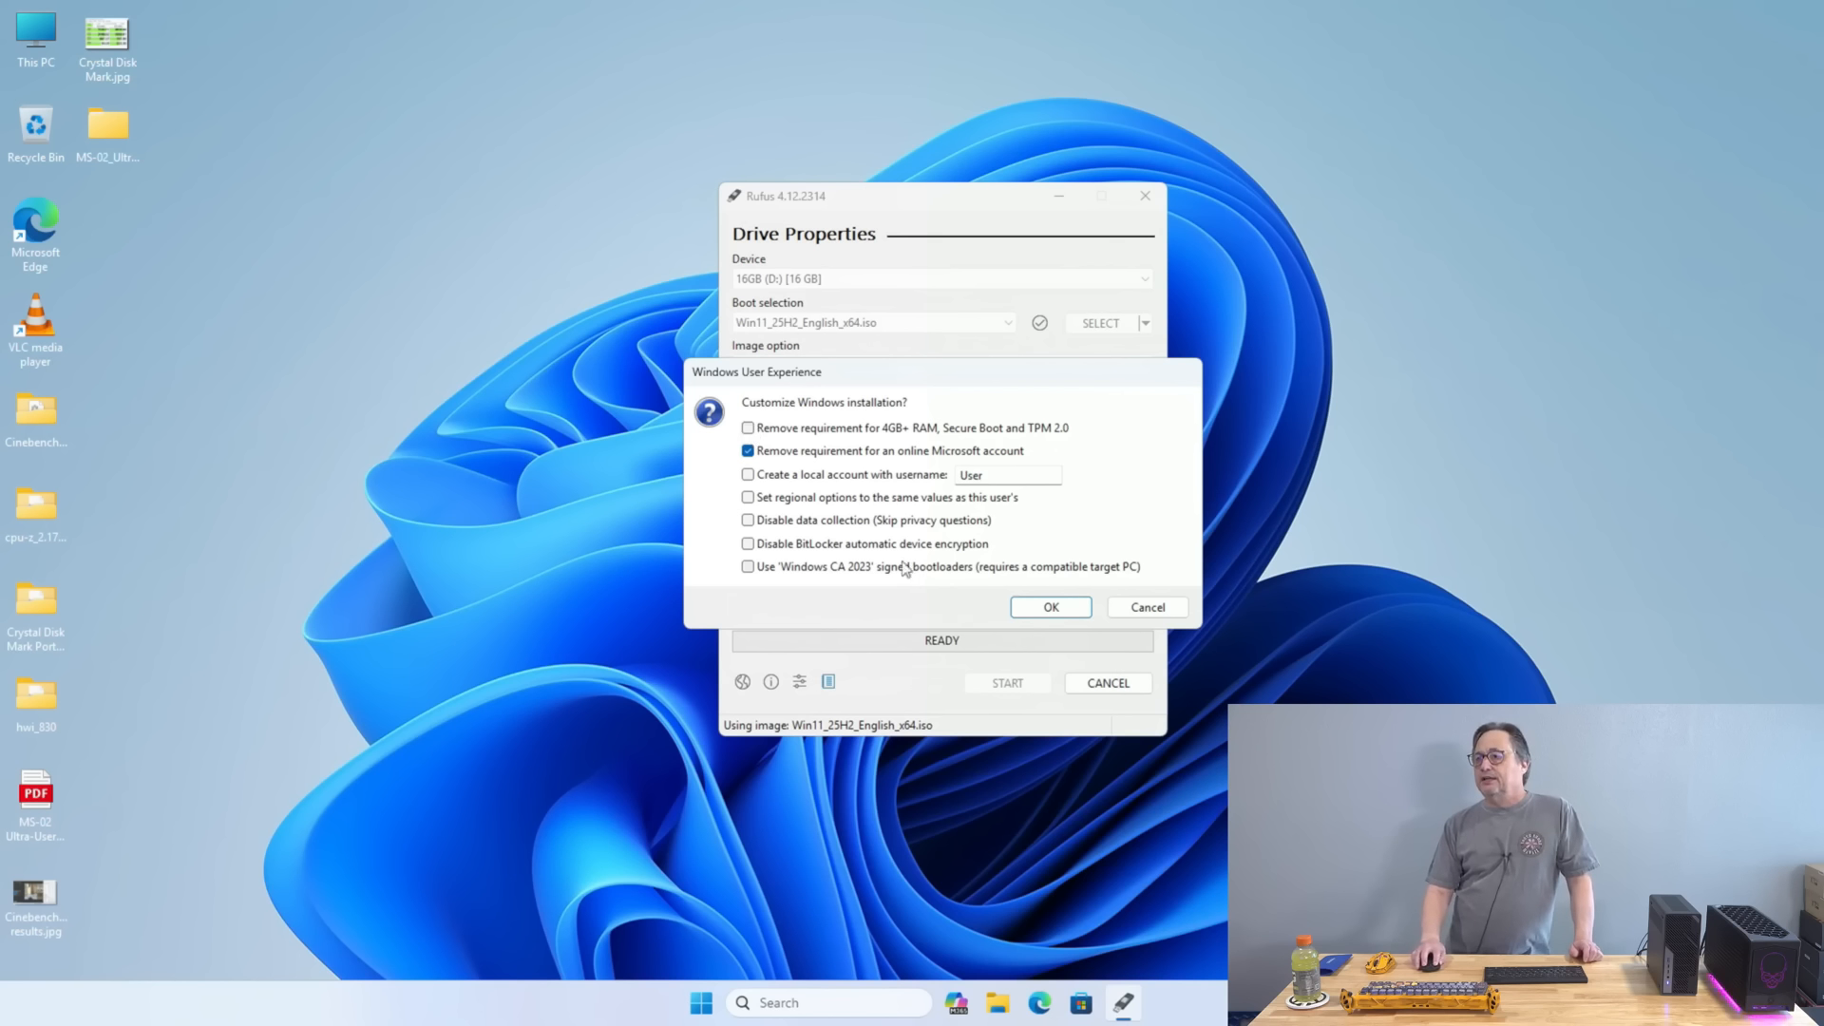
{"action": "left_click", "coordinate": [748, 427]}
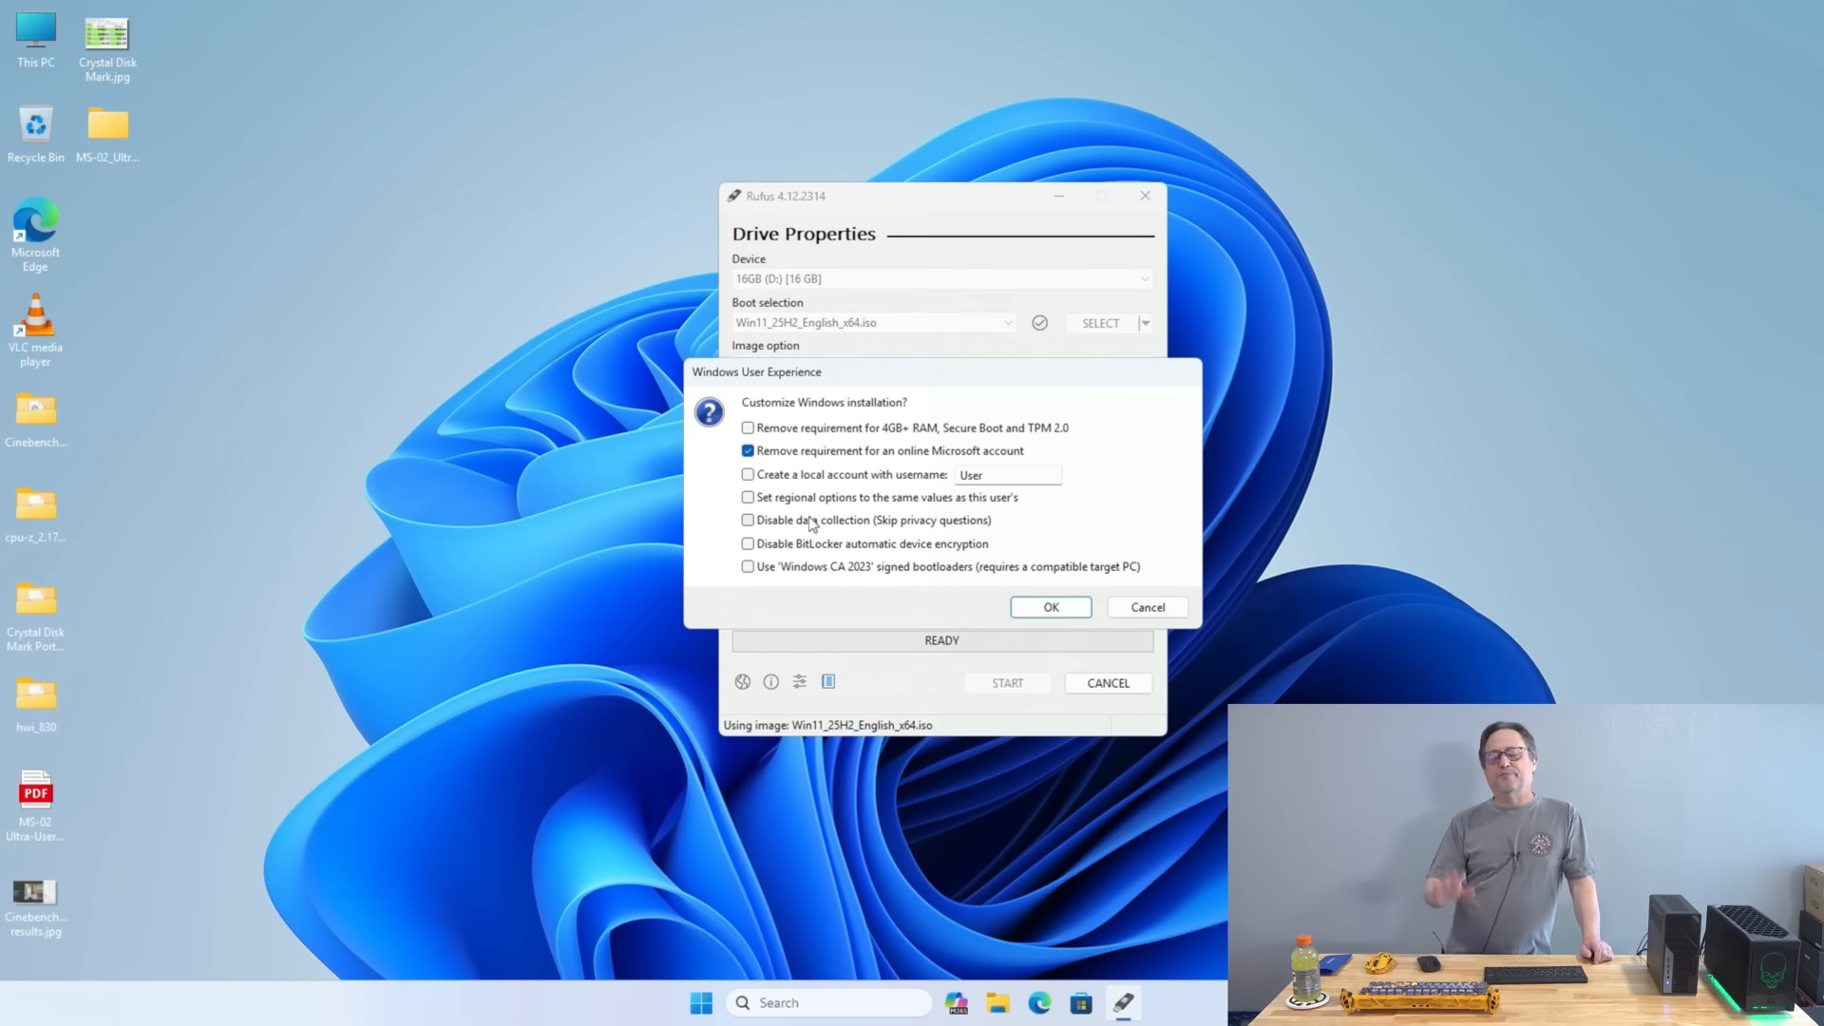
{"action": "left_click", "coordinate": [748, 544]}
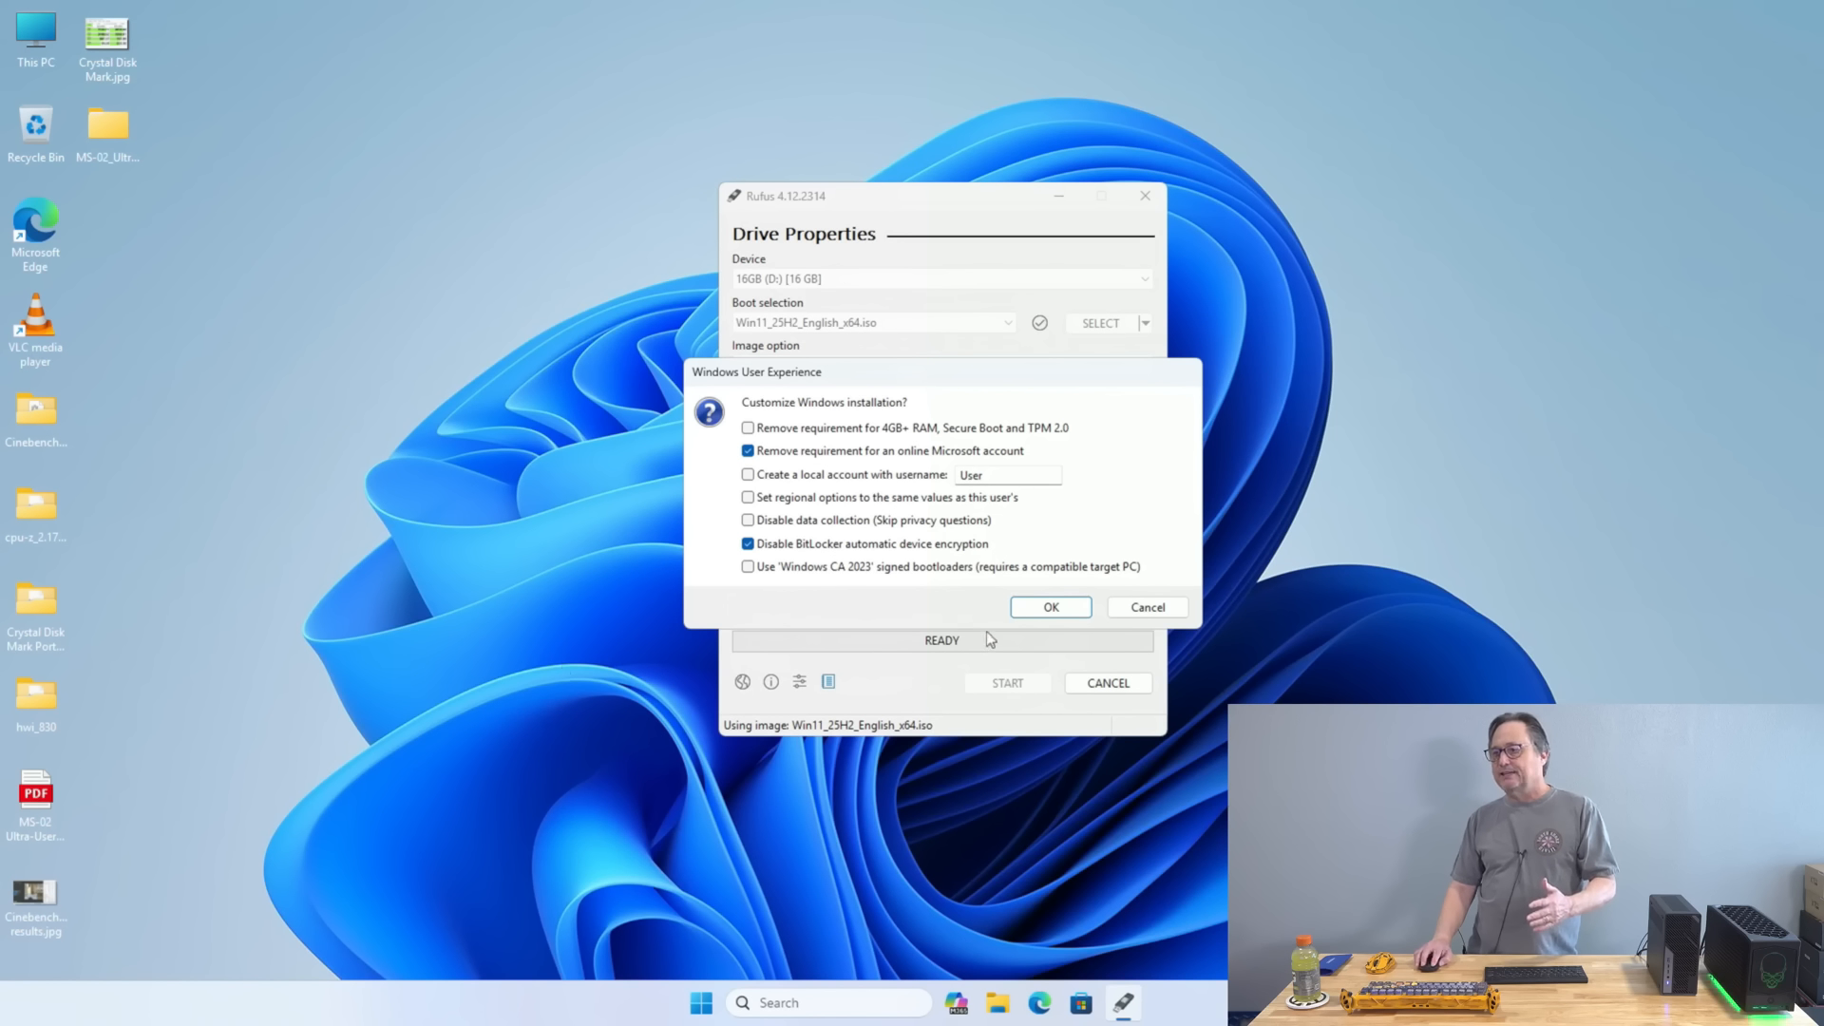
{"action": "left_click", "coordinate": [1026, 613]}
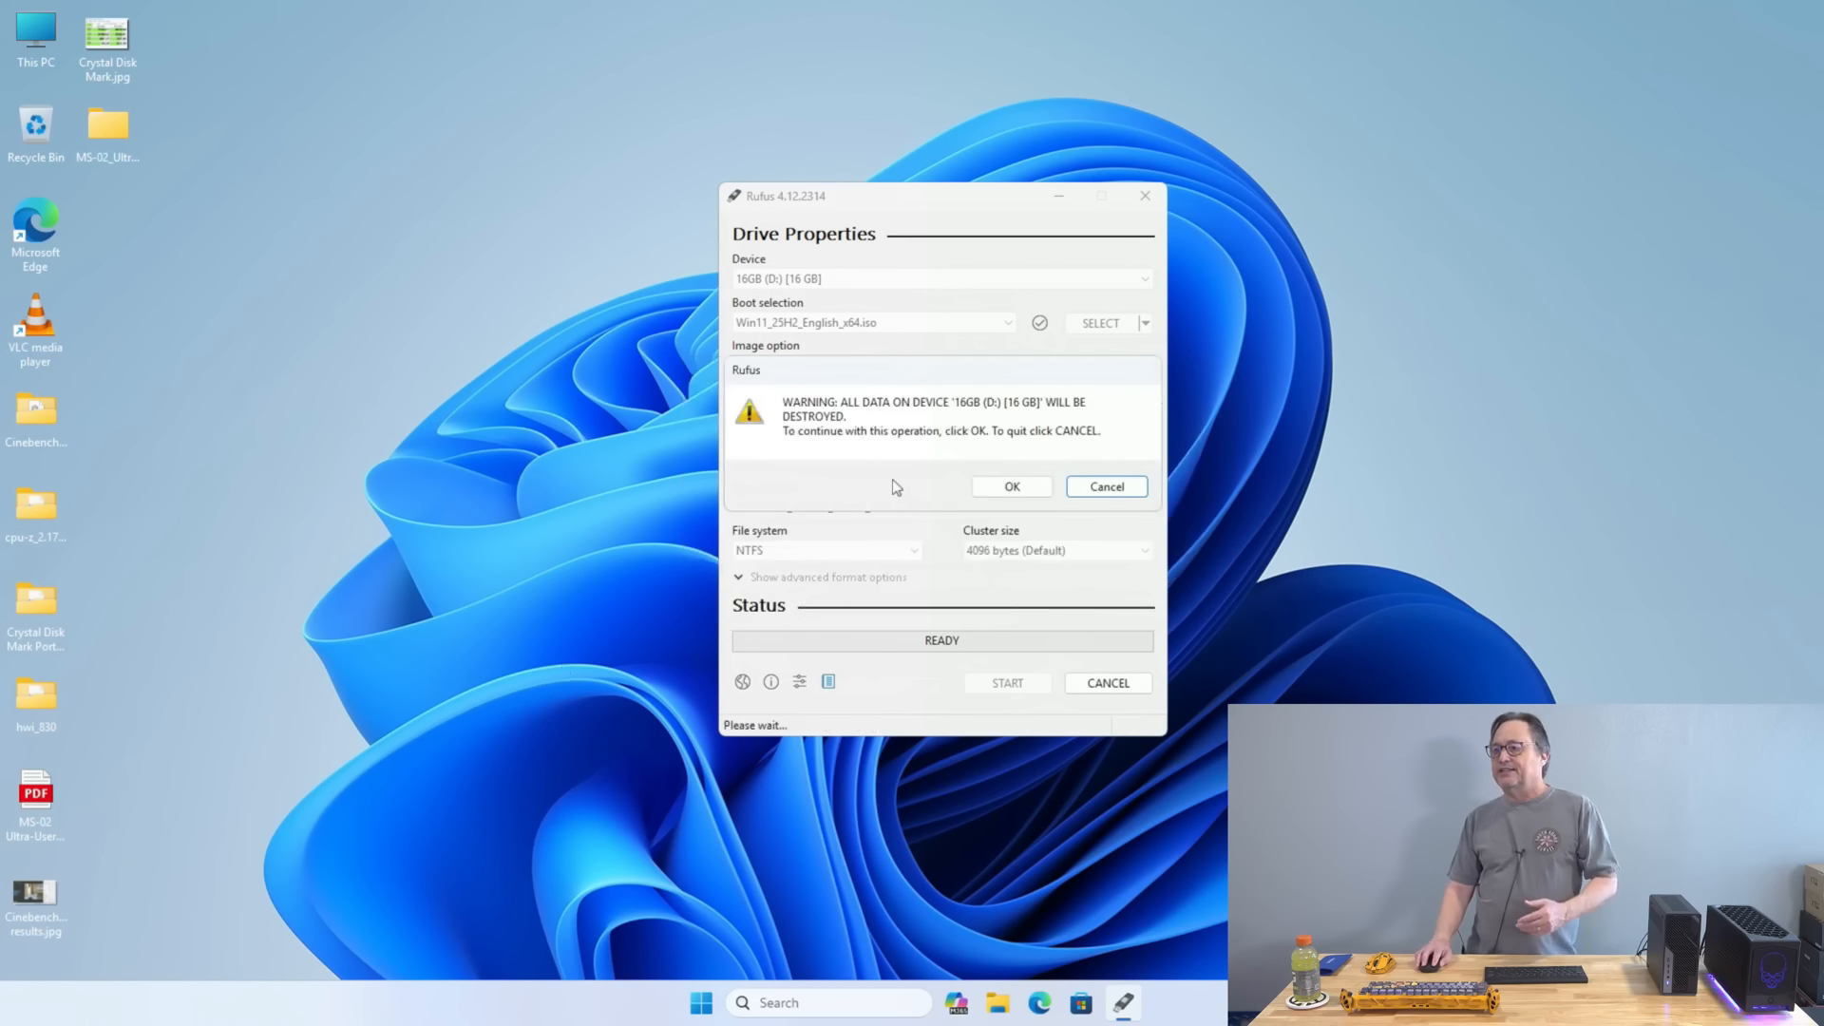
{"action": "left_click", "coordinate": [1011, 487]}
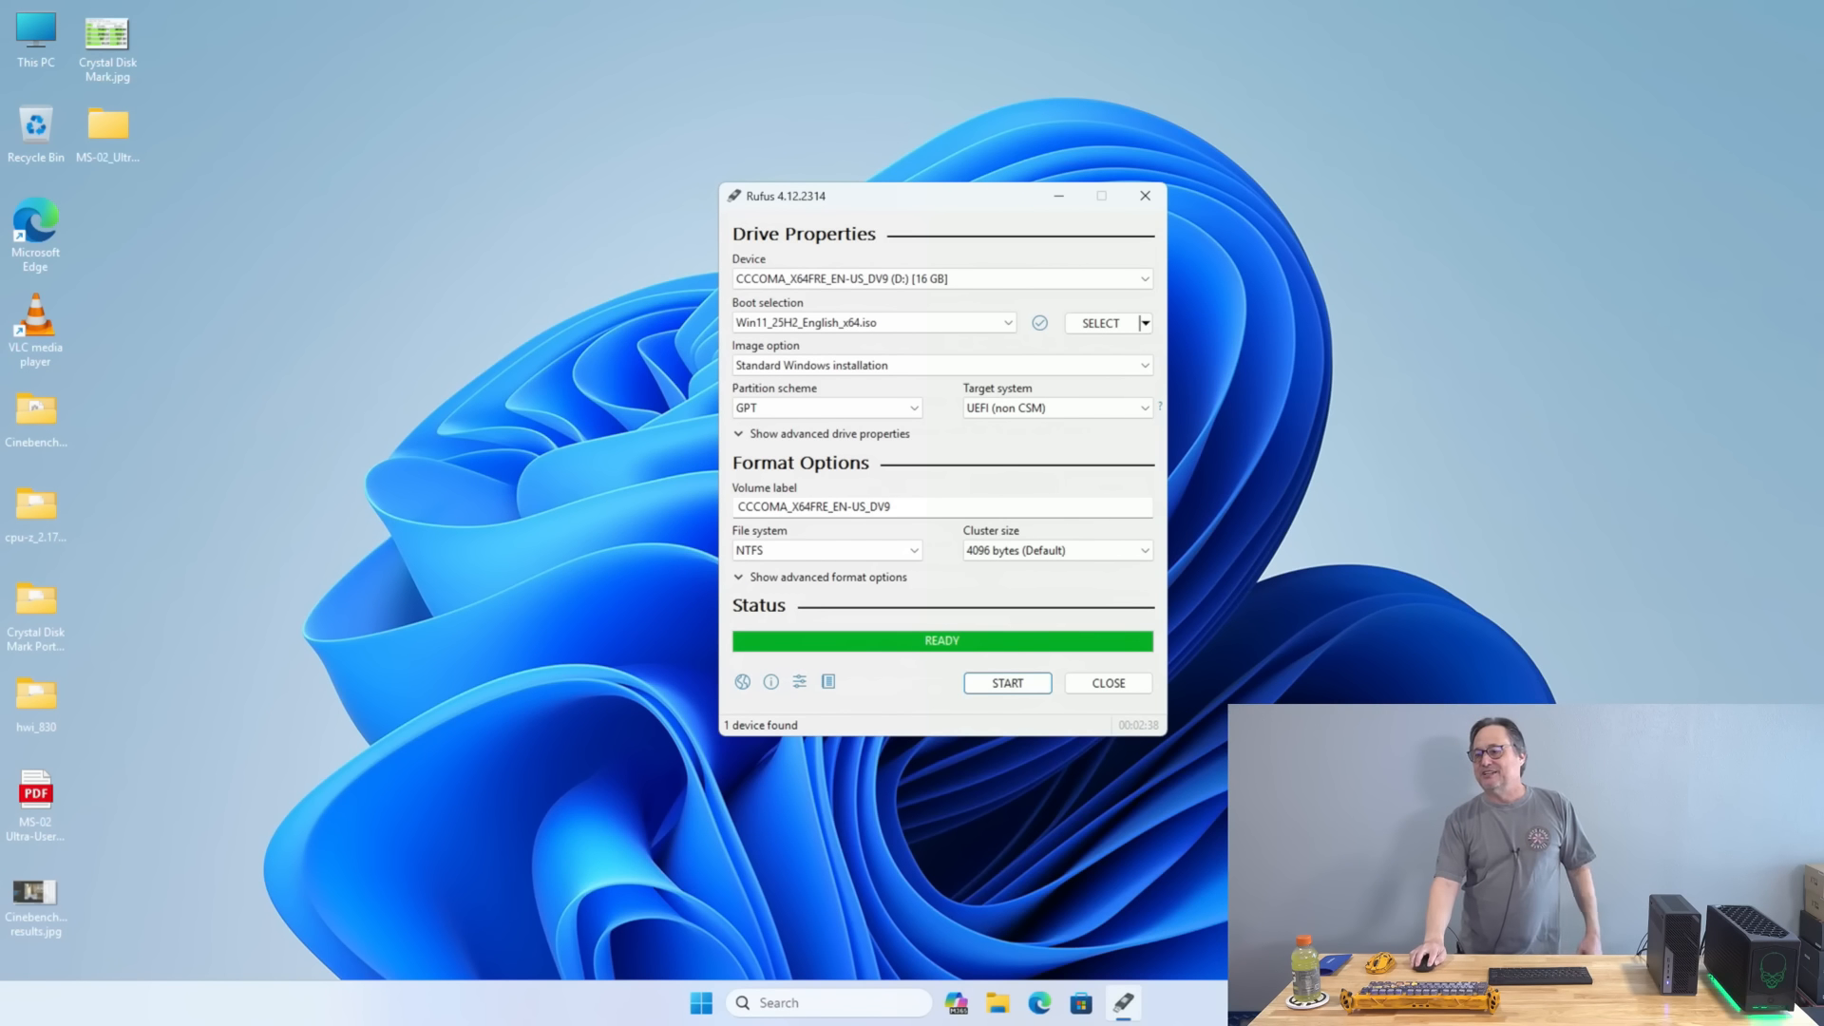
{"action": "left_click", "coordinate": [1094, 688]}
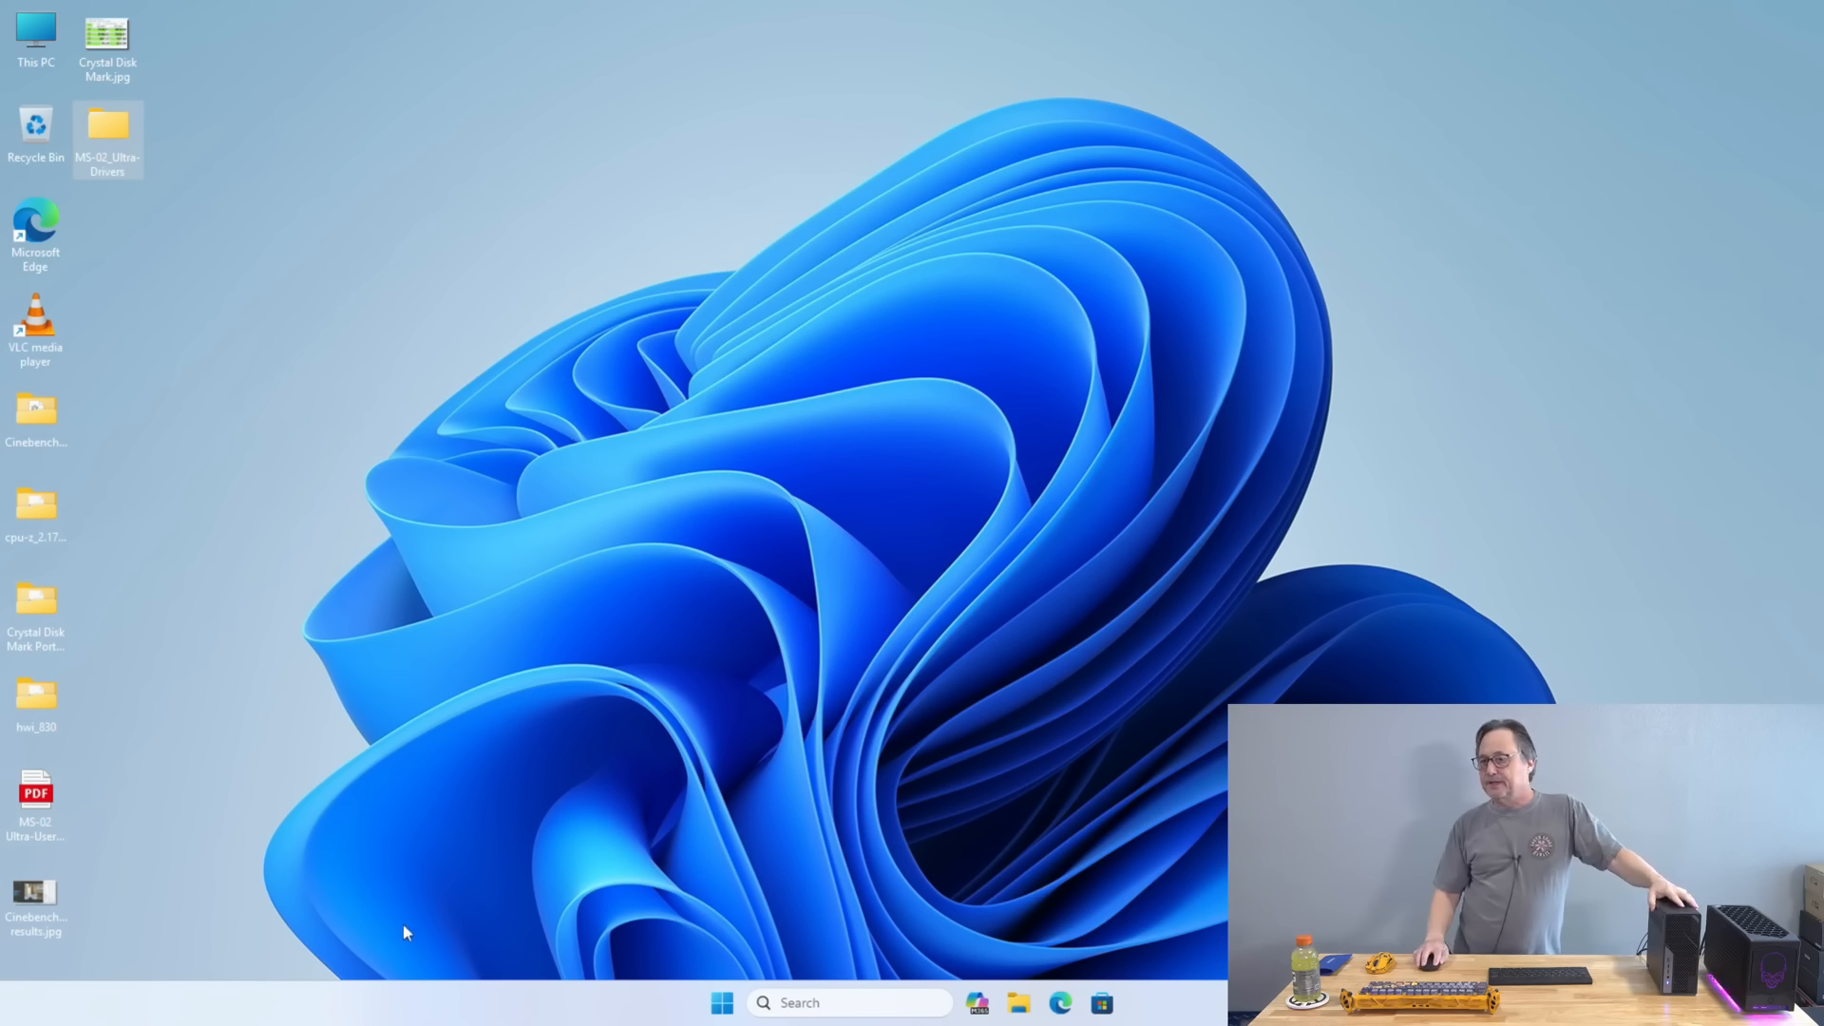
Step: Restart the PC into advanced startup from the Recovery page of the Windows system settings
{"action": "left_click", "coordinate": [722, 1002]}
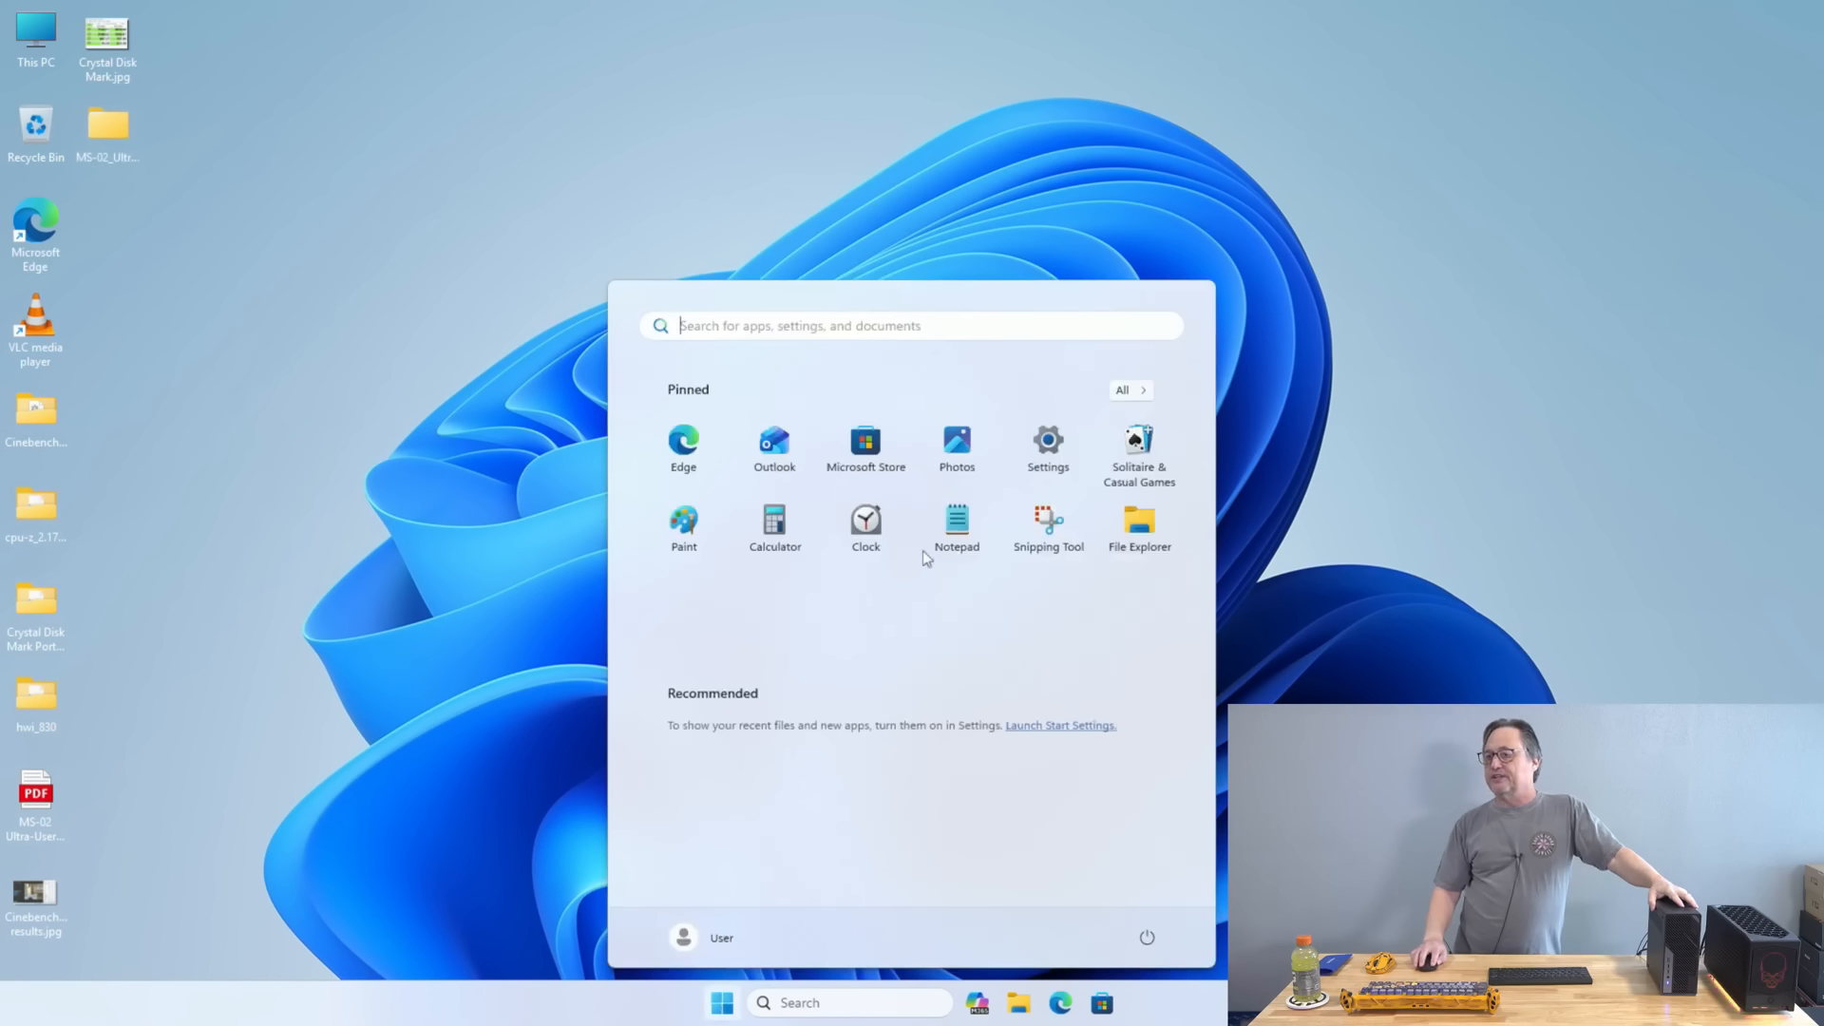
{"action": "left_click", "coordinate": [1054, 432]}
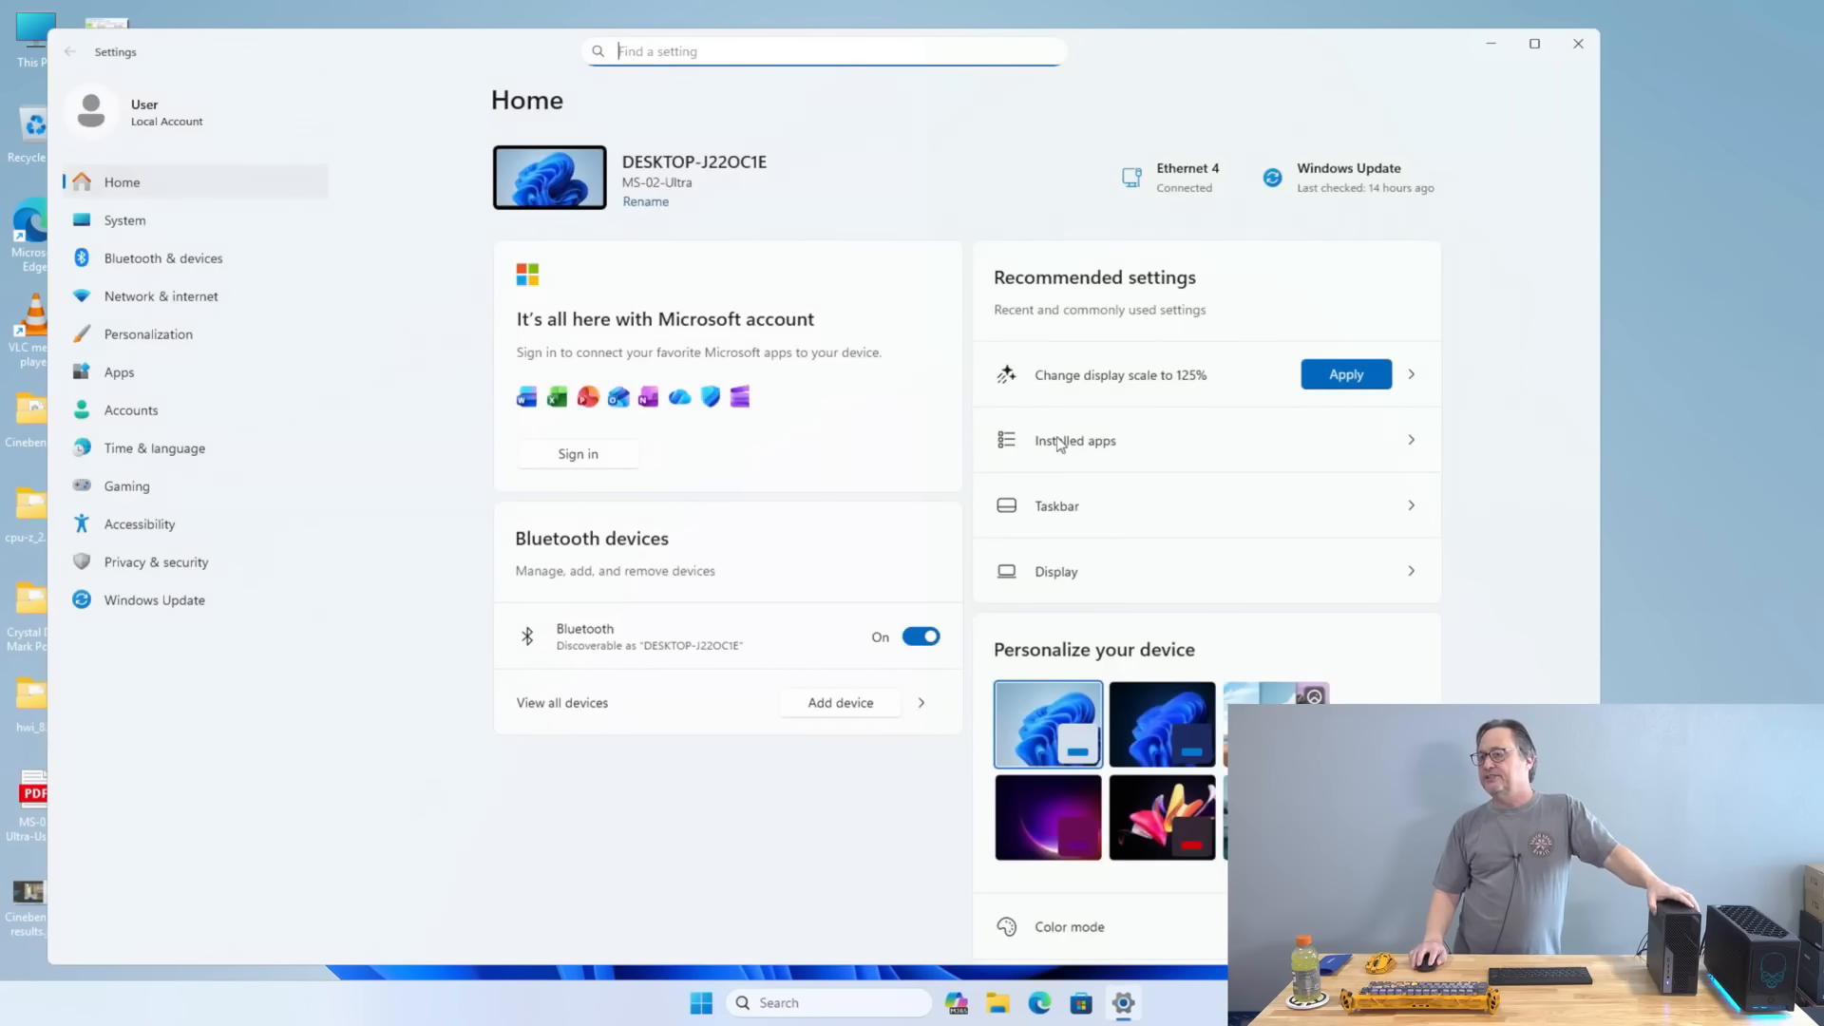
{"action": "left_click", "coordinate": [125, 219]}
{"action": "scroll", "coordinate": [966, 570], "scroll_direction": "down", "scroll_amount": 5}
{"action": "left_click", "coordinate": [966, 541]}
{"action": "left_click", "coordinate": [1364, 474]}
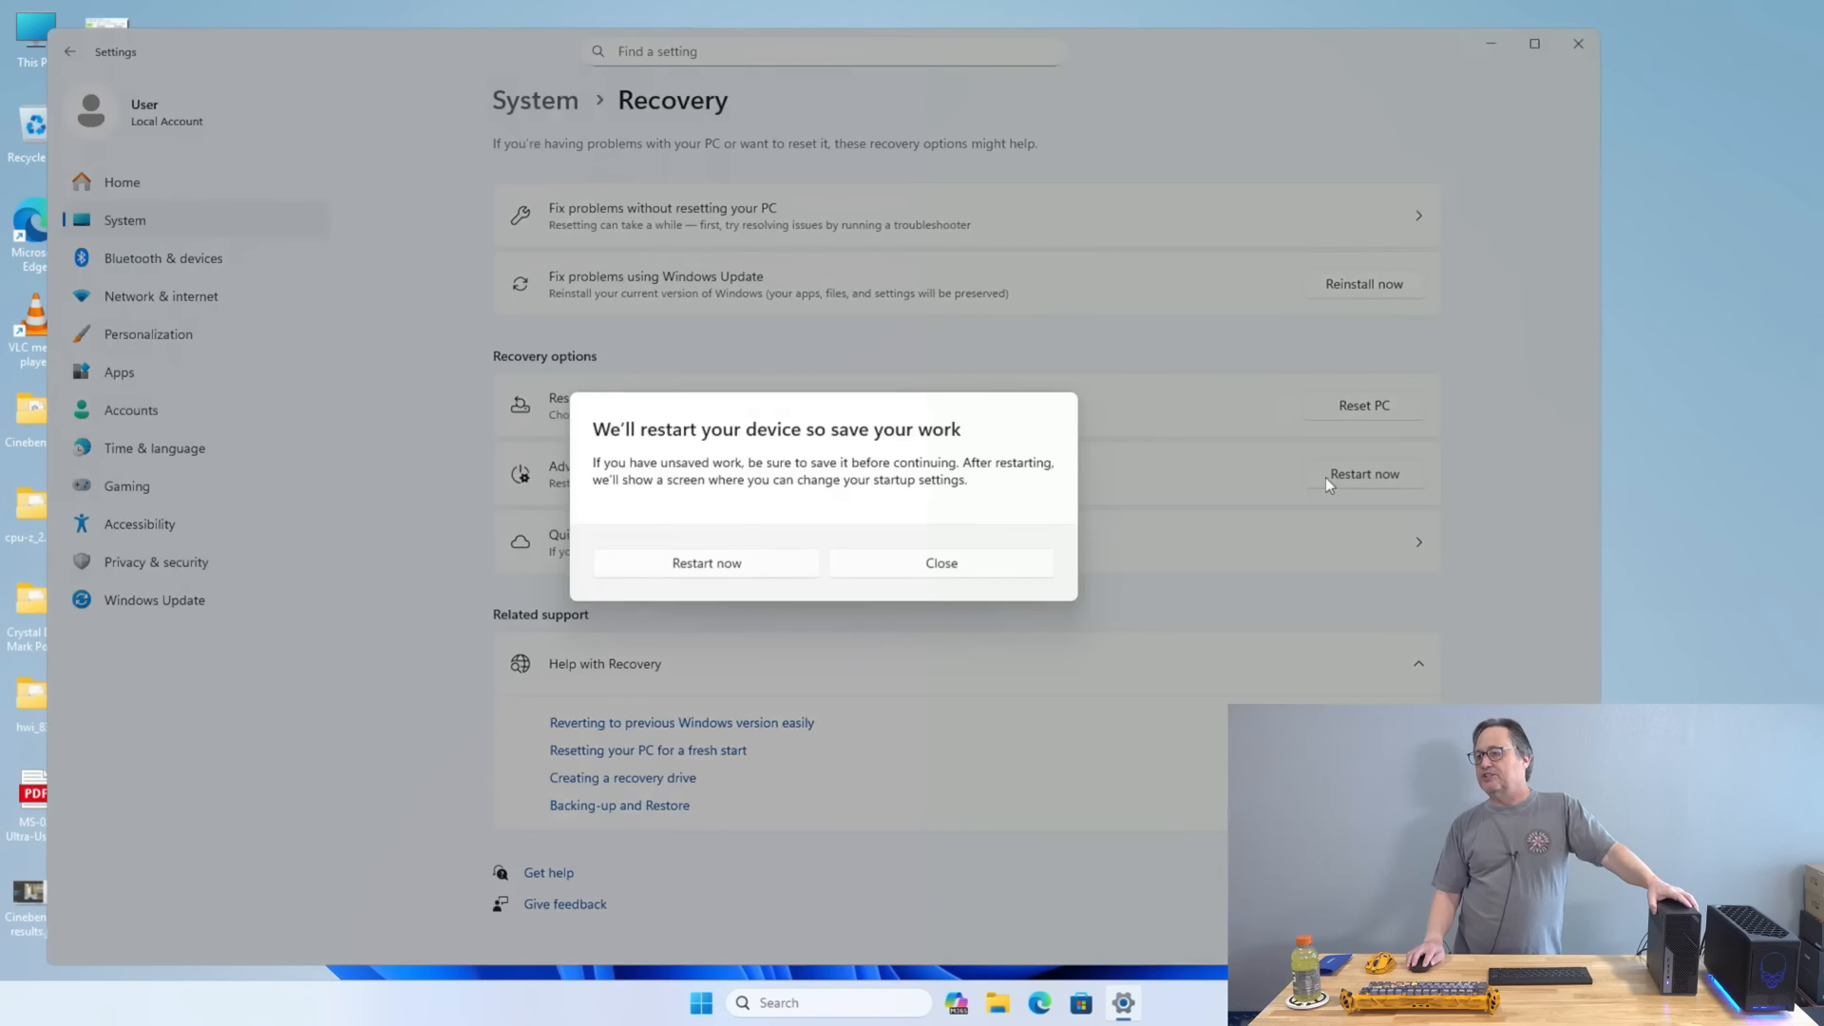
{"action": "left_click", "coordinate": [660, 560]}
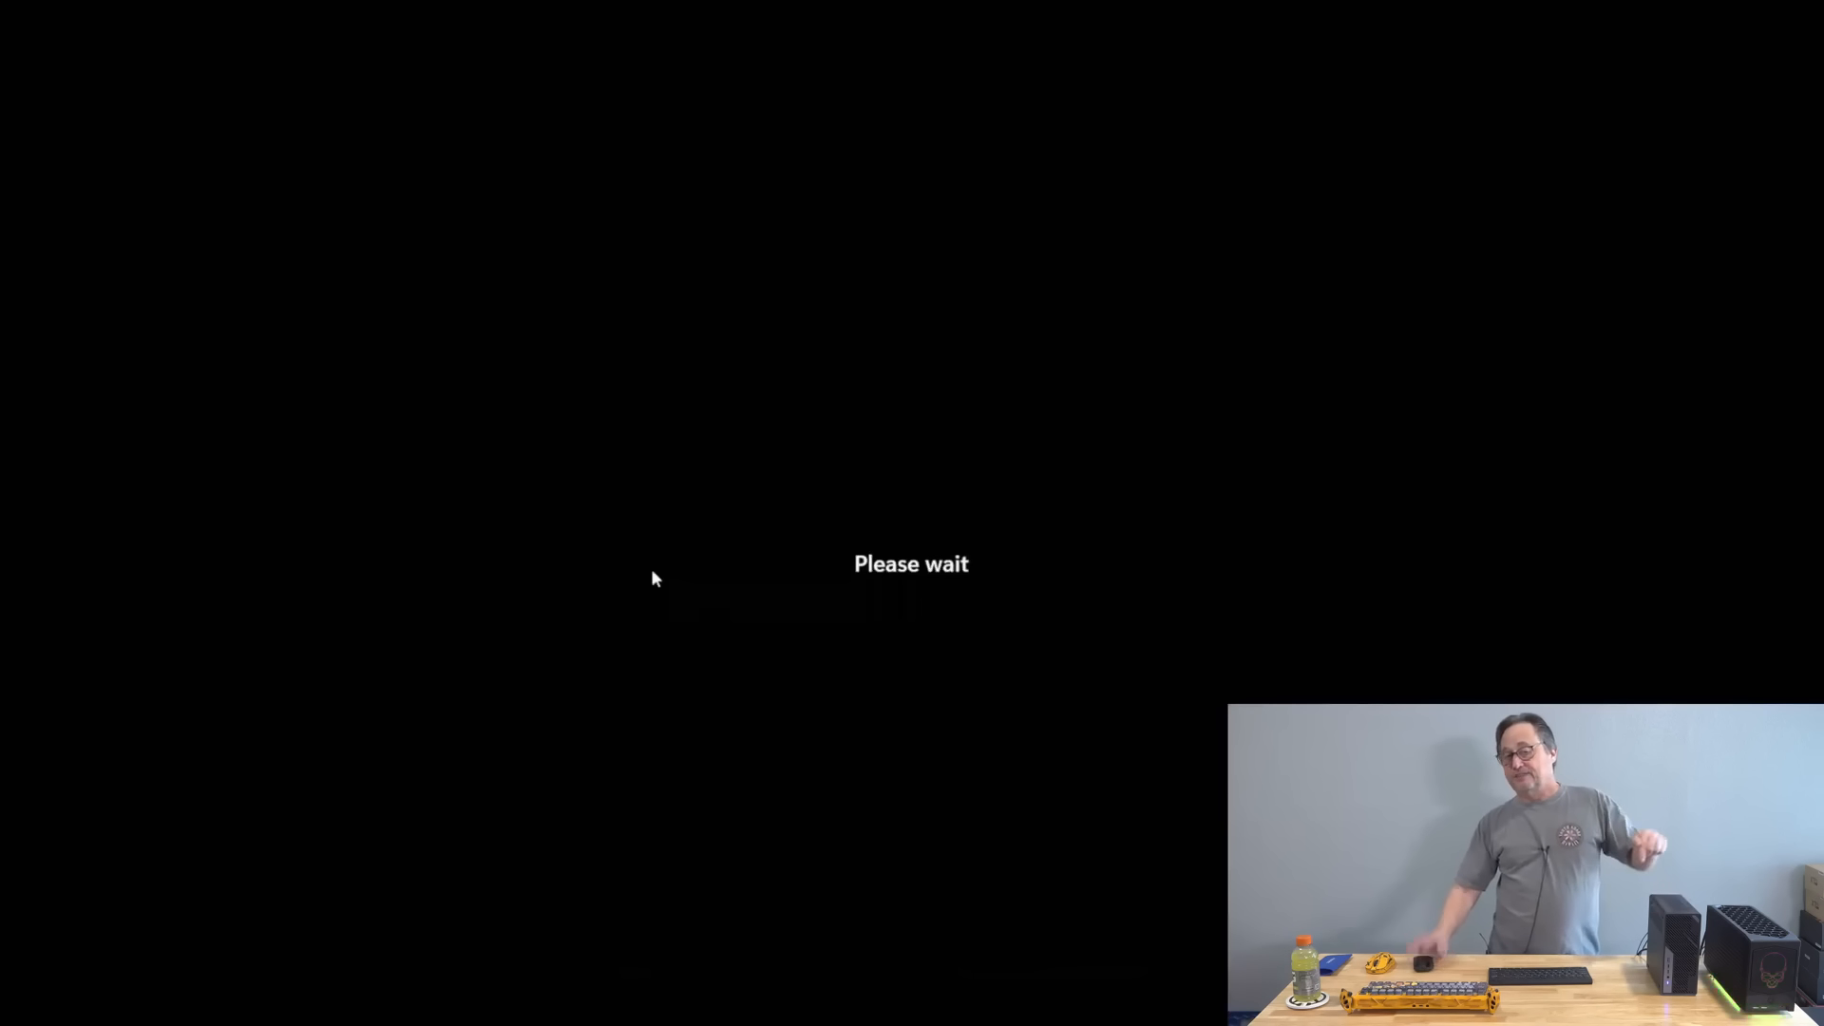